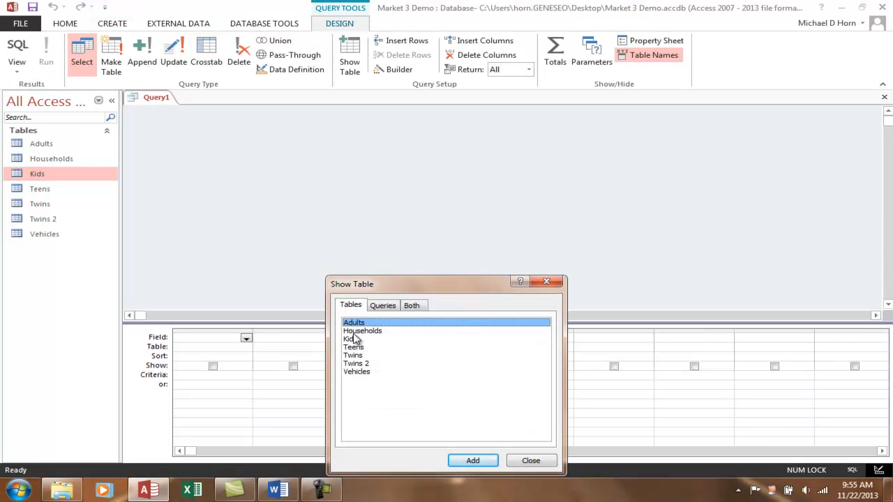
# Build the query from the Households table with the HHID, City, State and Zipcode fields, and run it
pyautogui.doubleClick(358, 332)
pyautogui.click(531, 460)
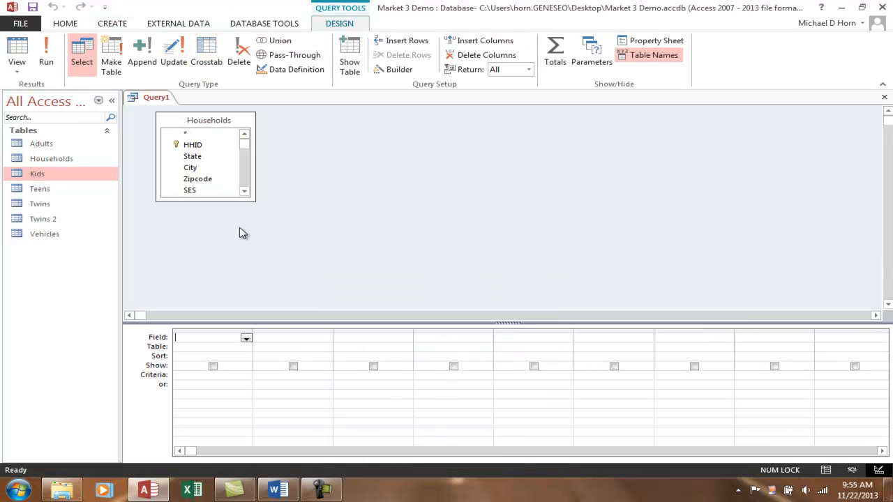
pyautogui.doubleClick(194, 145)
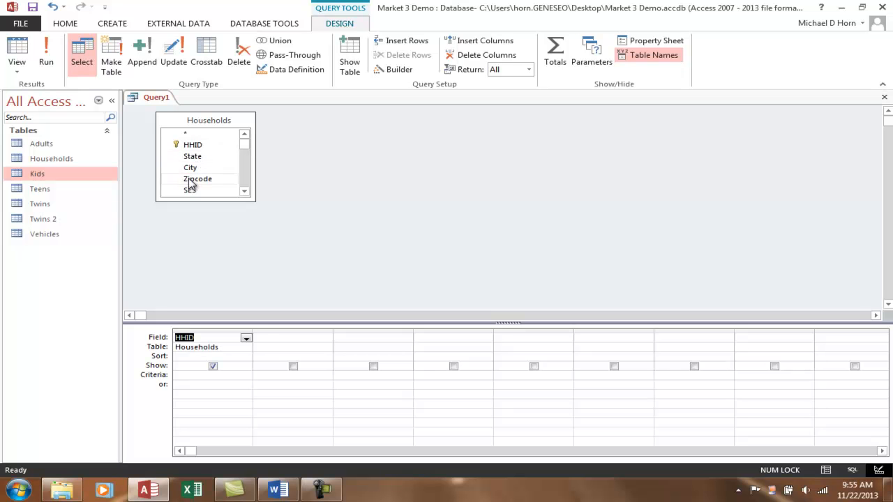
pyautogui.doubleClick(194, 168)
pyautogui.click(195, 160)
pyautogui.doubleClick(195, 159)
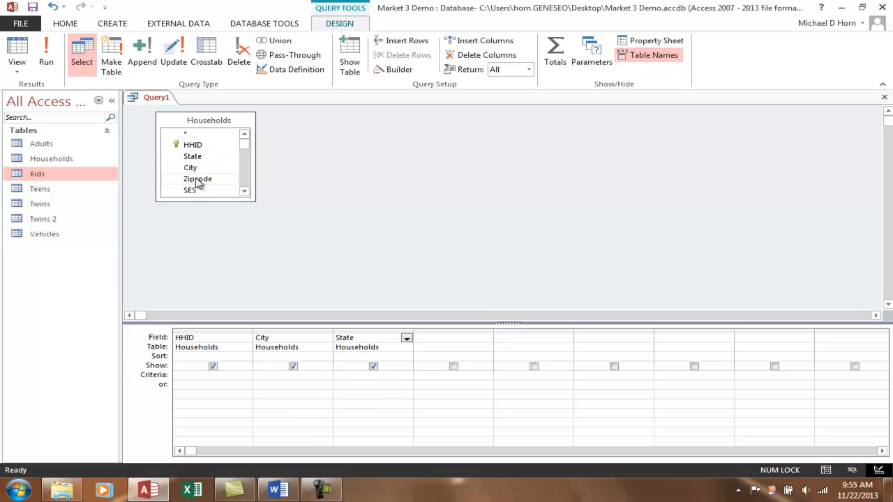
pyautogui.doubleClick(198, 179)
pyautogui.click(45, 51)
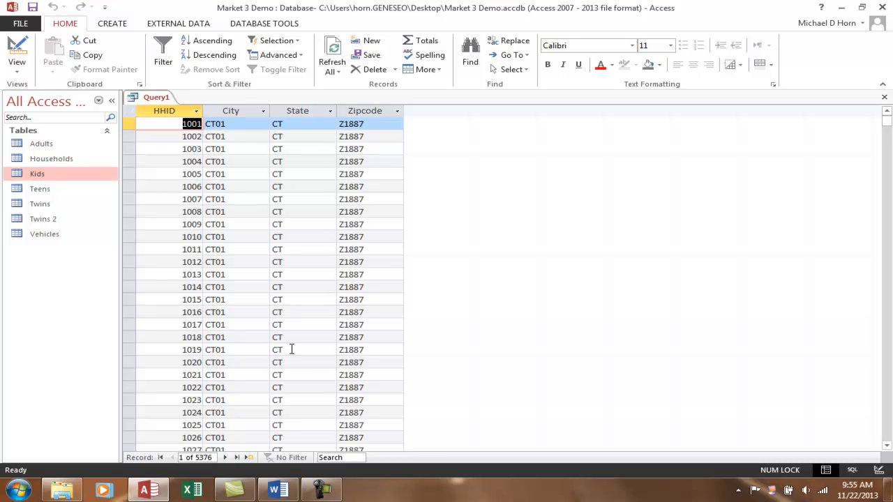
# Close the query results, saving the query as Demo1
pyautogui.rightClick(151, 110)
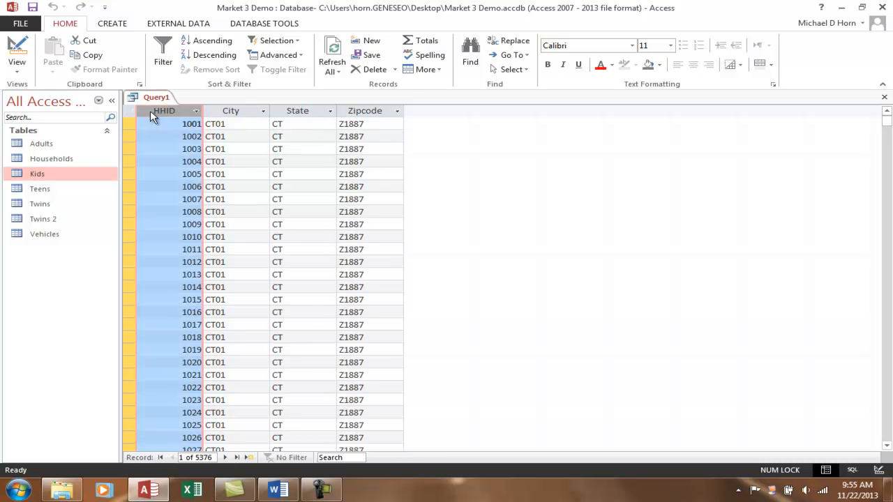
pyautogui.rightClick(153, 99)
pyautogui.rightClick(154, 100)
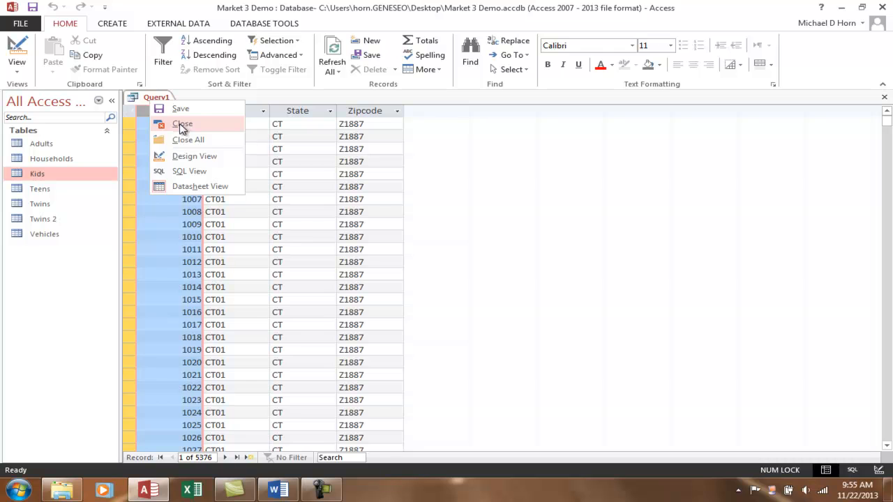
pyautogui.click(182, 125)
pyautogui.press('Return')
pyautogui.write('Dem')
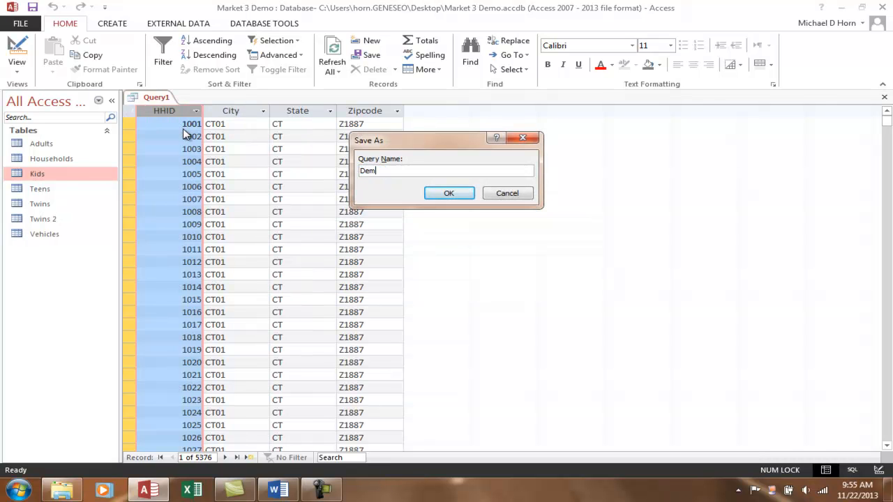
pyautogui.write('o1')
pyautogui.press('Return')
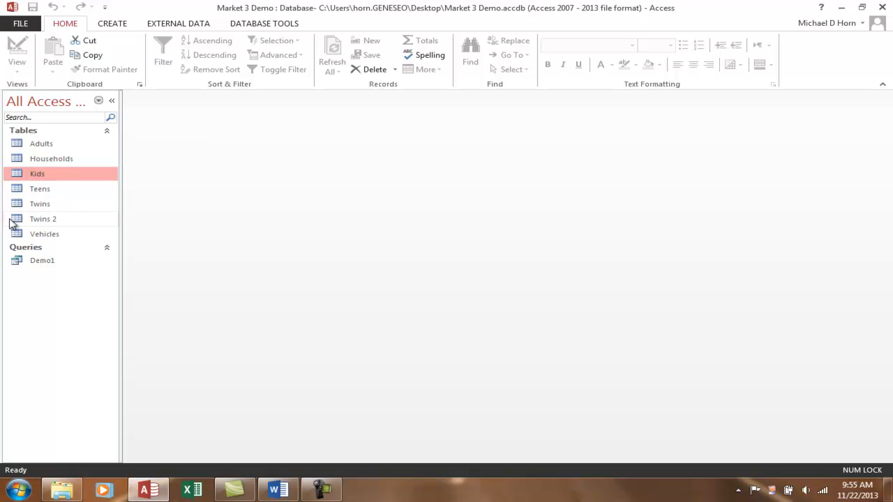
# Open the saved Demo1 query to review its records, and close it again
pyautogui.doubleClick(44, 262)
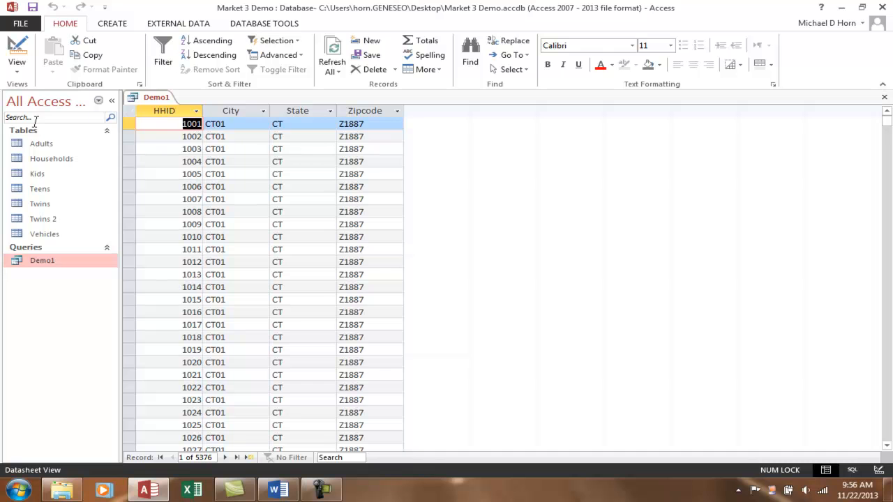
pyautogui.rightClick(154, 101)
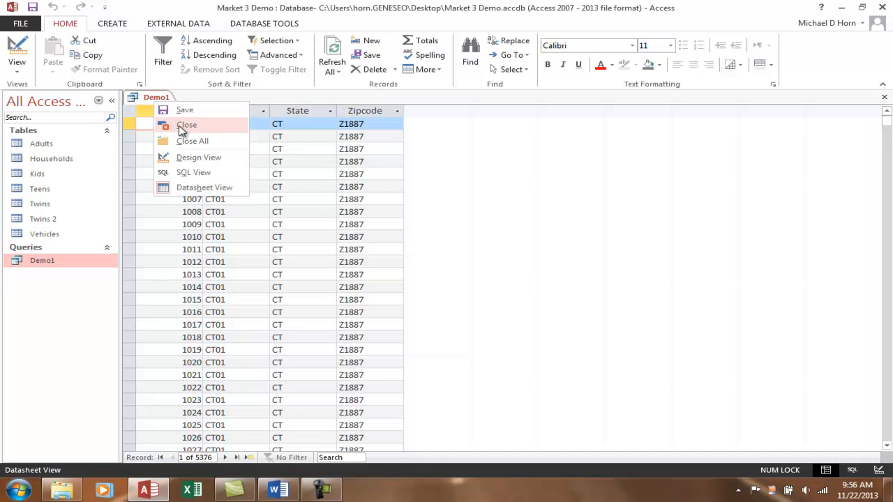
pyautogui.click(183, 125)
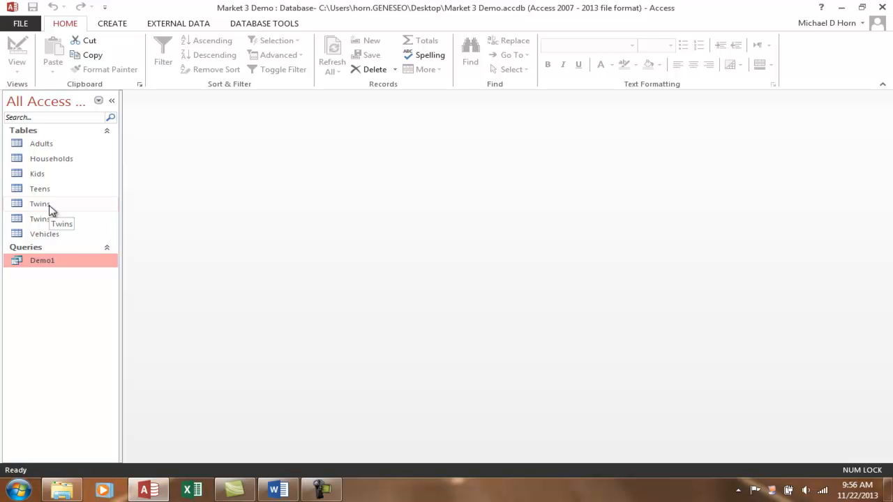
# Start a new query design on the Households table and add the HHID field to it
pyautogui.click(113, 24)
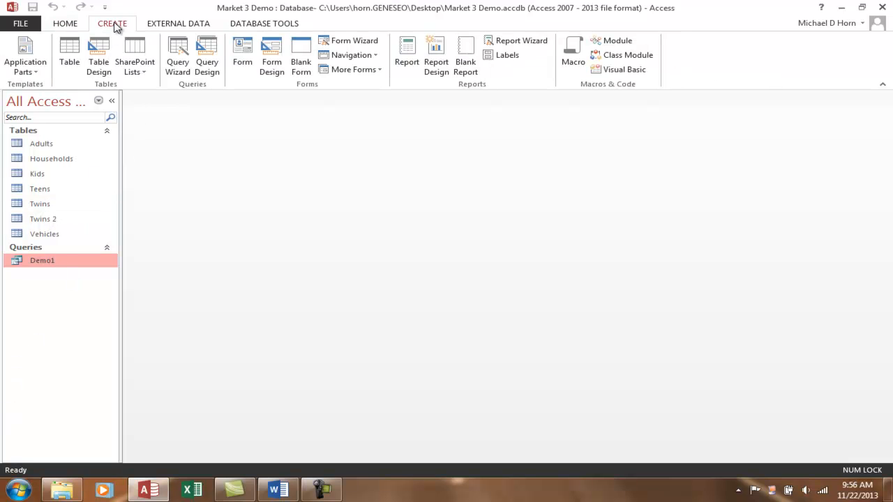
pyautogui.click(206, 56)
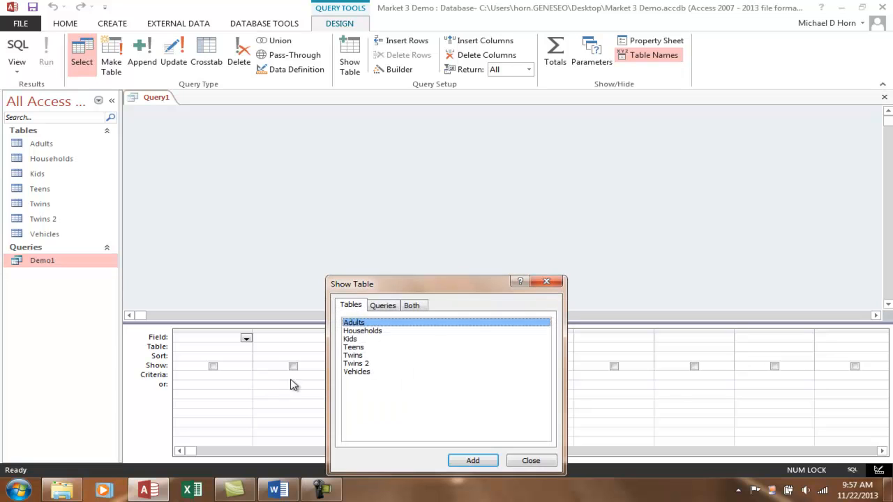
pyautogui.doubleClick(349, 332)
pyautogui.click(531, 460)
pyautogui.doubleClick(193, 145)
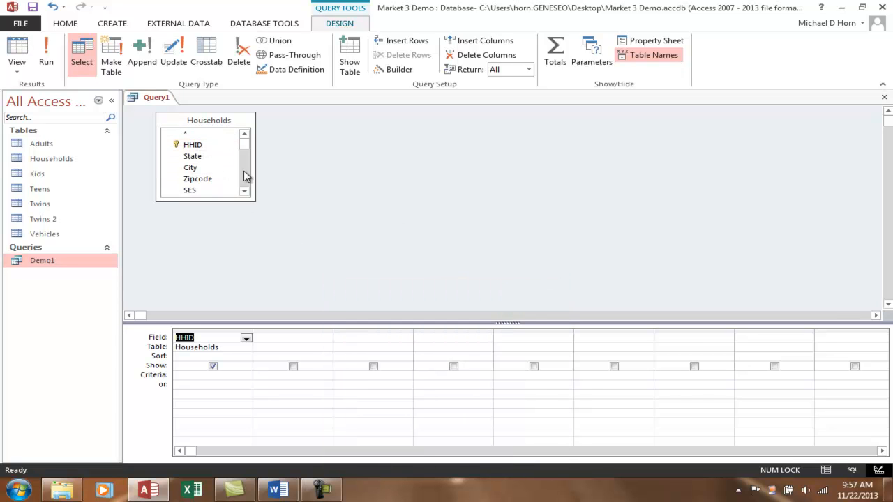
# Add the Pet Owners field as a hidden column with the criterion "Y" and run the query
pyautogui.moveTo(245, 192); pyautogui.dragTo(245, 191)
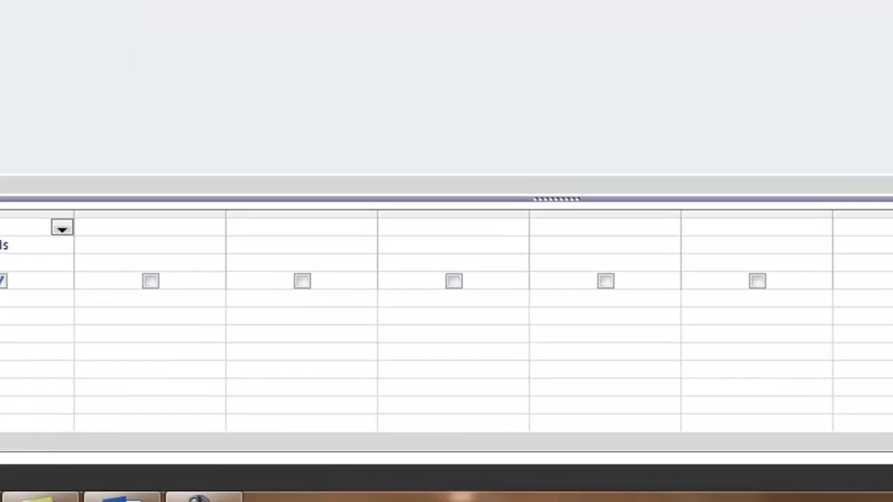
pyautogui.click(91, 286)
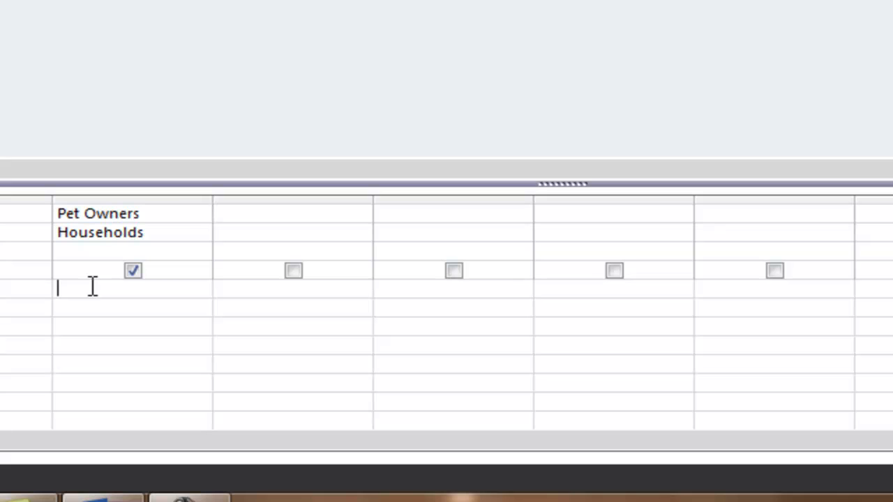
pyautogui.write('"Y"')
pyautogui.click(133, 271)
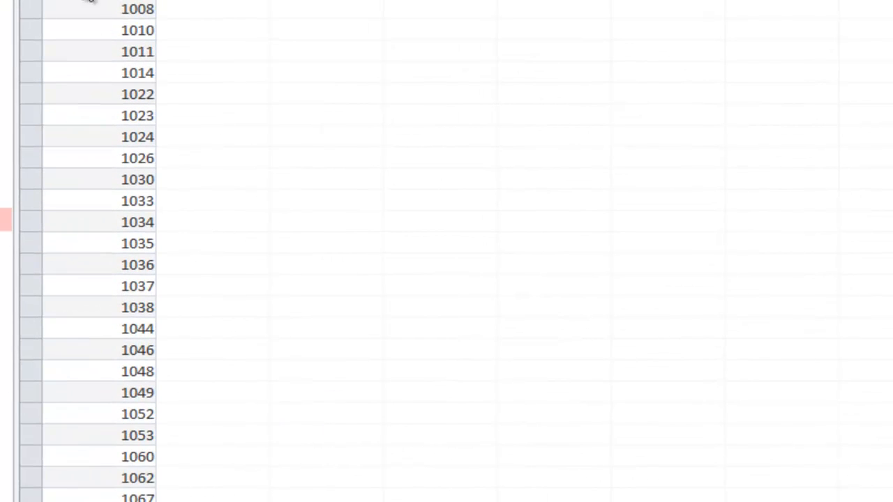
# Save the query as Pet Owners and close it
pyautogui.rightClick(78, 0)
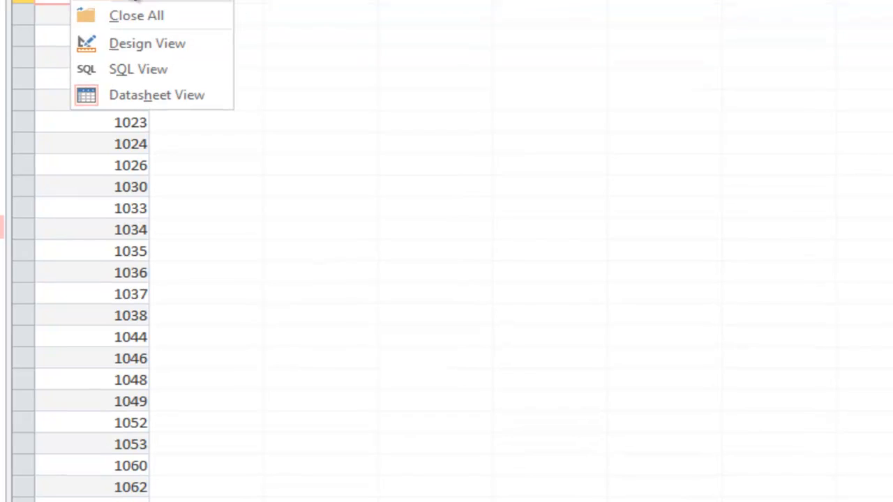
pyautogui.click(10, 70)
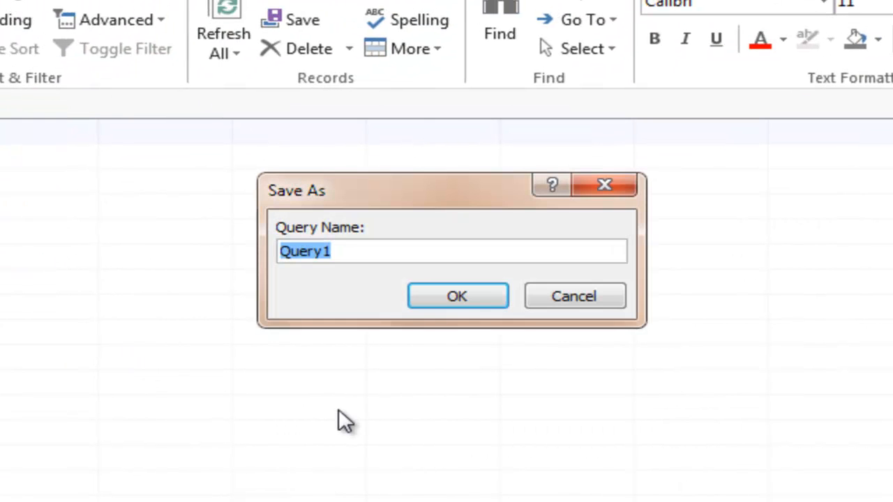
pyautogui.write('Pet O')
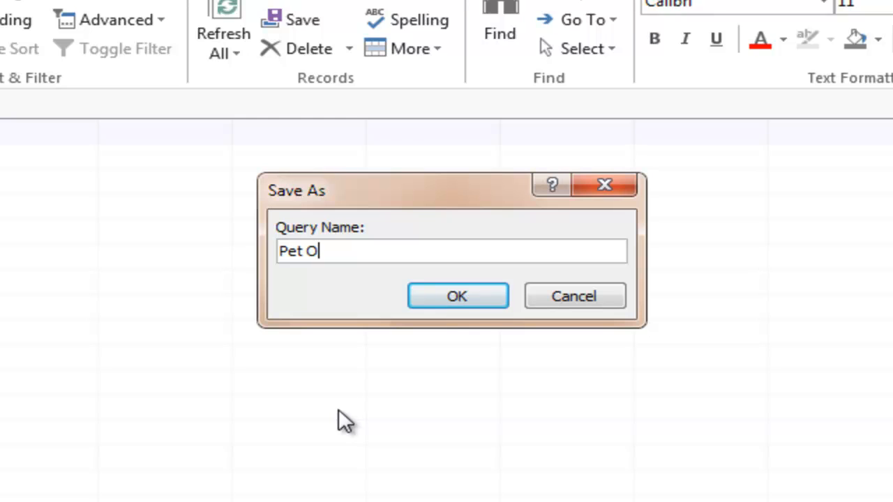
pyautogui.write('wnwers')
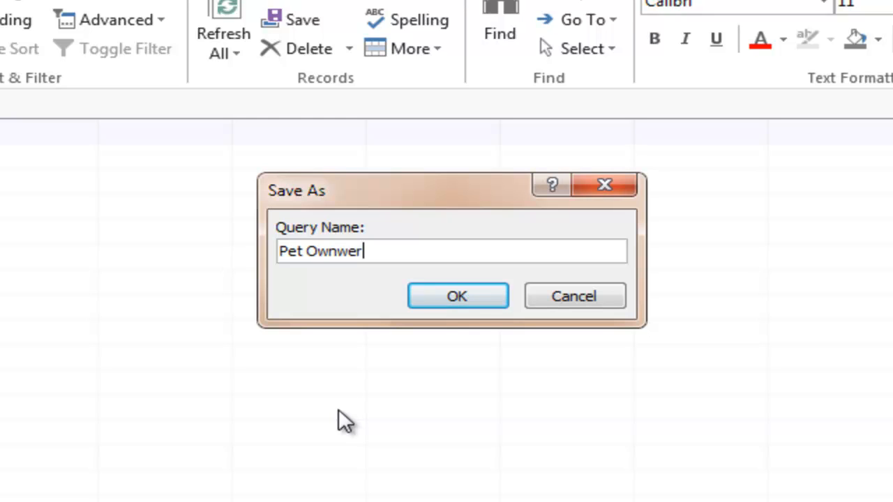
pyautogui.press('BackSpace')
pyautogui.press('BackSpace')
pyautogui.press('BackSpace')
pyautogui.press('BackSpace')
pyautogui.press('BackSpace')
pyautogui.write('ers')
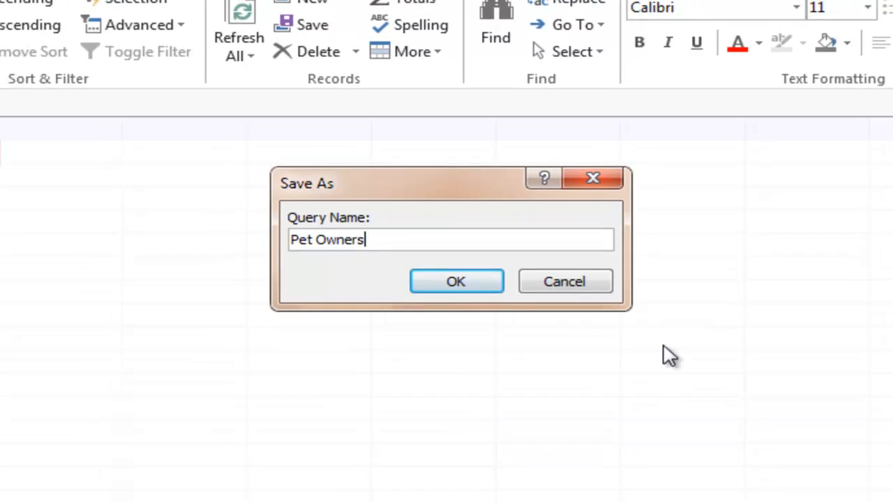
pyautogui.click(450, 208)
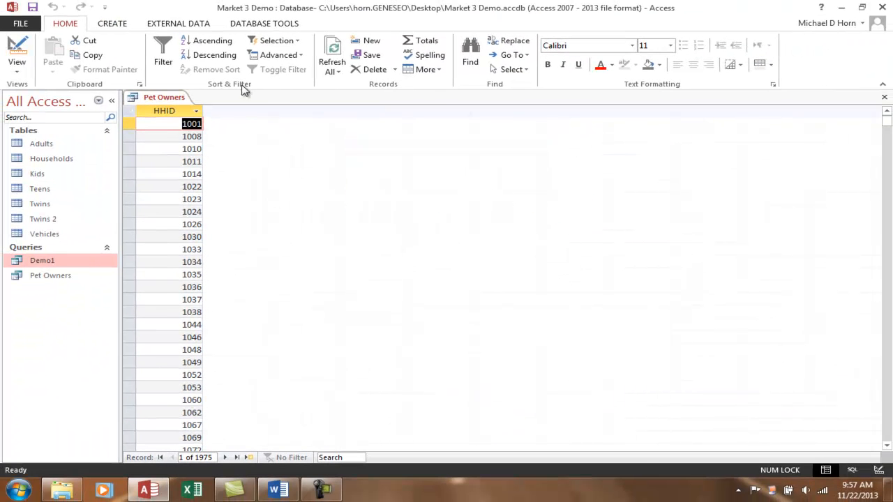
pyautogui.rightClick(164, 97)
pyautogui.click(194, 121)
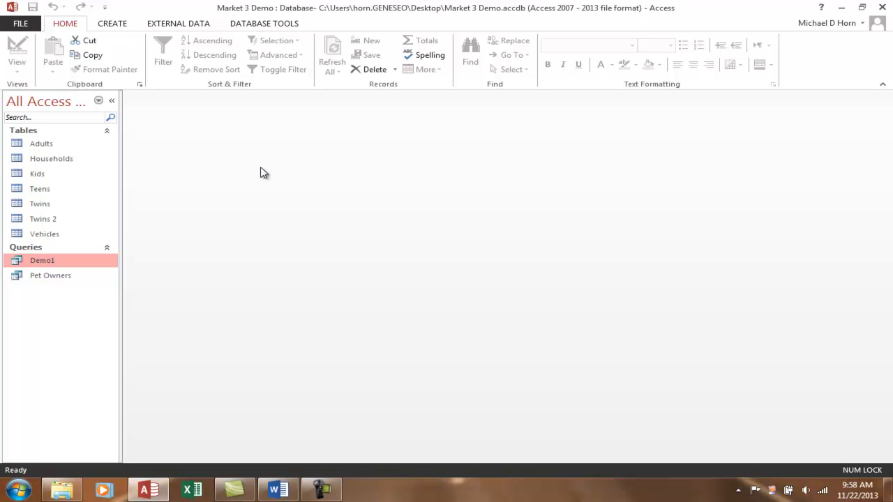
# Design a new query that joins the Twins table to the Pet Owners query on HHID
pyautogui.click(114, 25)
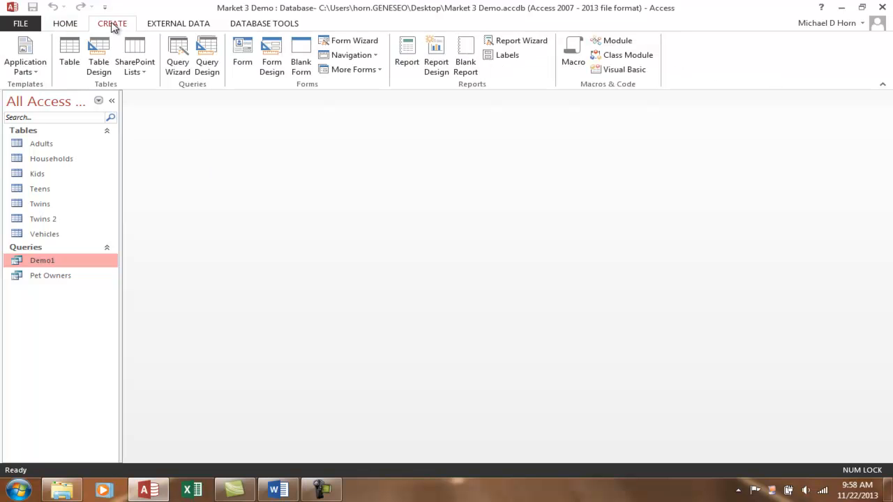
pyautogui.click(207, 66)
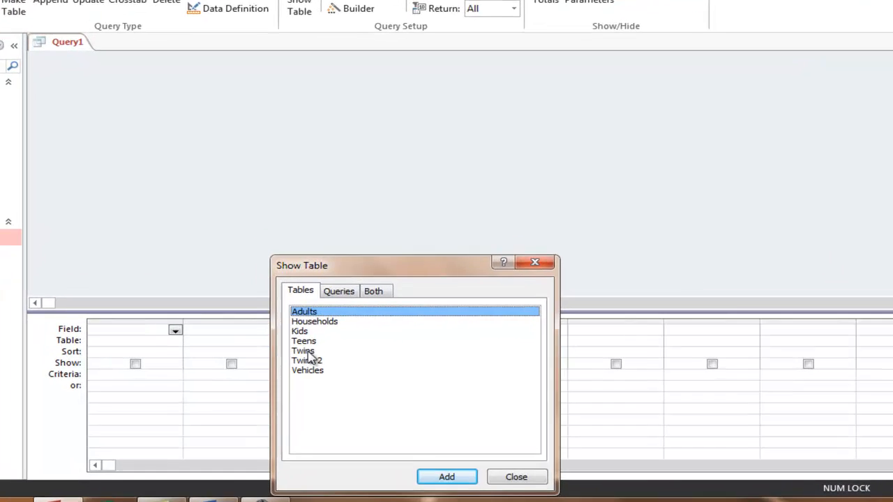
pyautogui.click(357, 356)
pyautogui.doubleClick(296, 356)
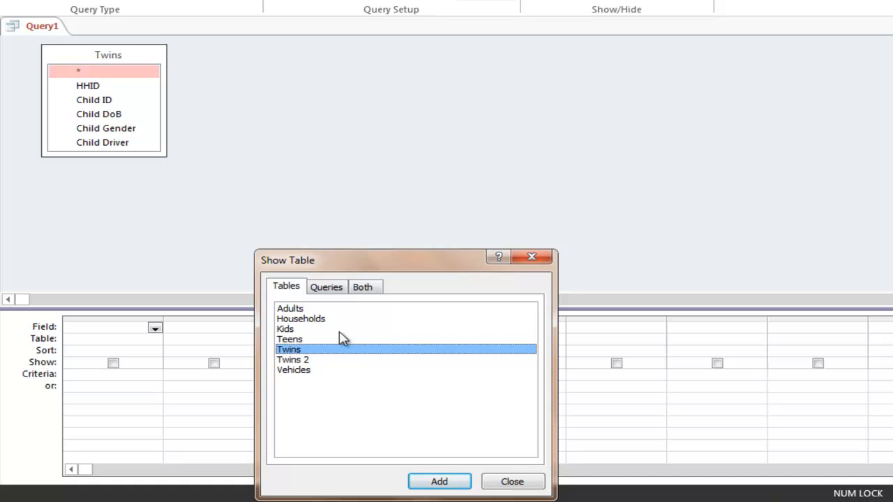
pyautogui.moveTo(399, 270); pyautogui.dragTo(496, 68)
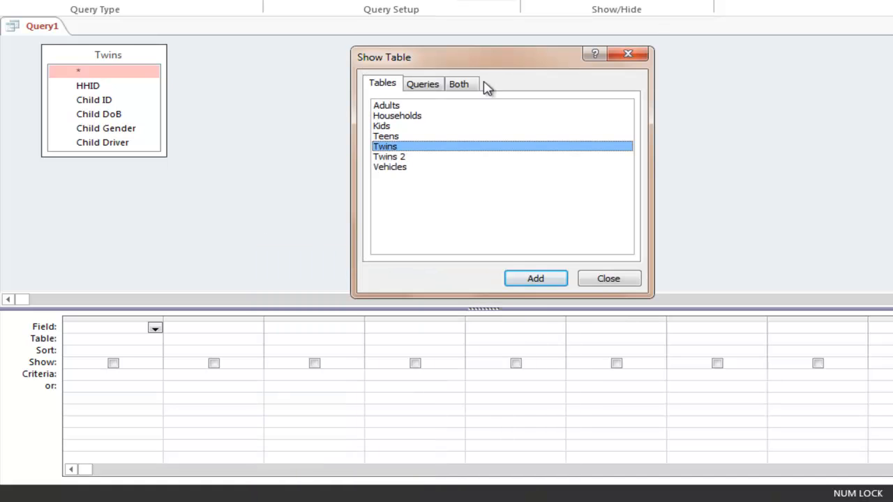
pyautogui.click(423, 86)
pyautogui.doubleClick(399, 117)
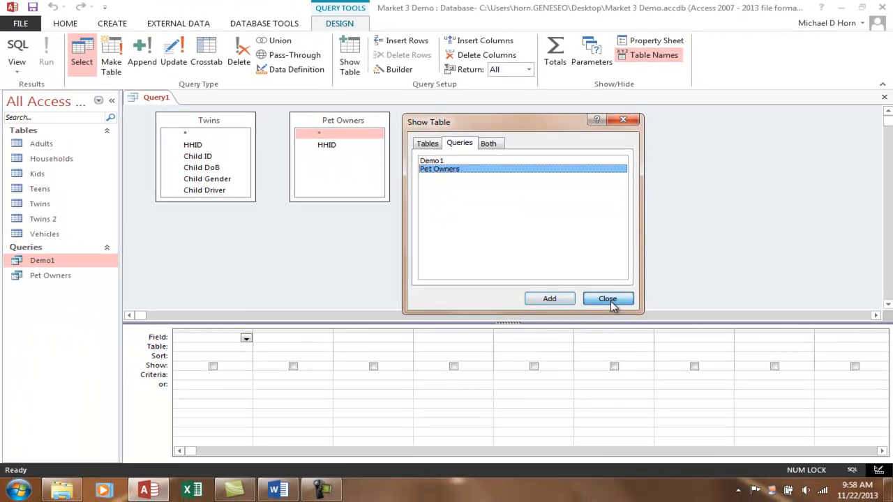
pyautogui.click(608, 300)
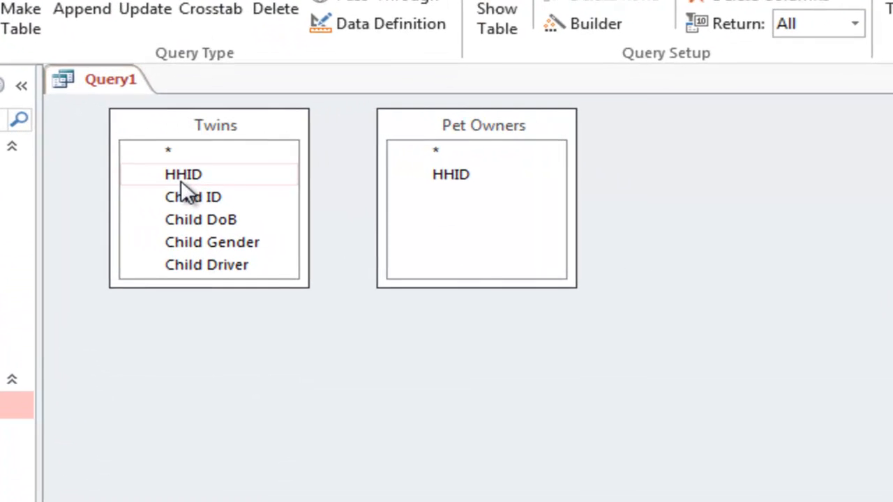
pyautogui.moveTo(181, 178); pyautogui.dragTo(451, 174)
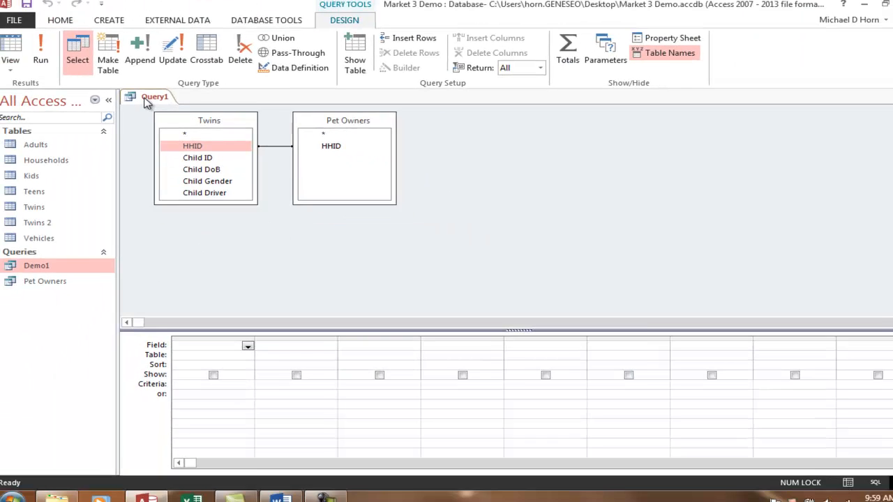
# Close the Twins and Pet Owners query design without saving it
pyautogui.rightClick(110, 79)
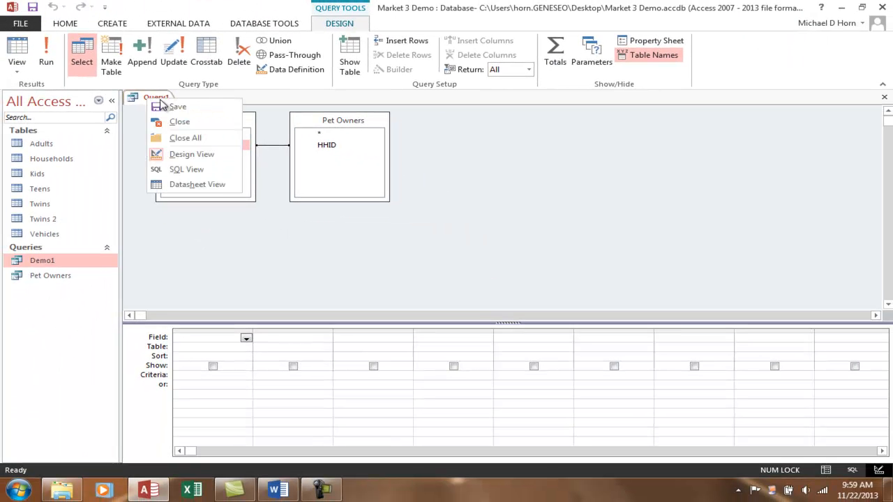
pyautogui.click(179, 121)
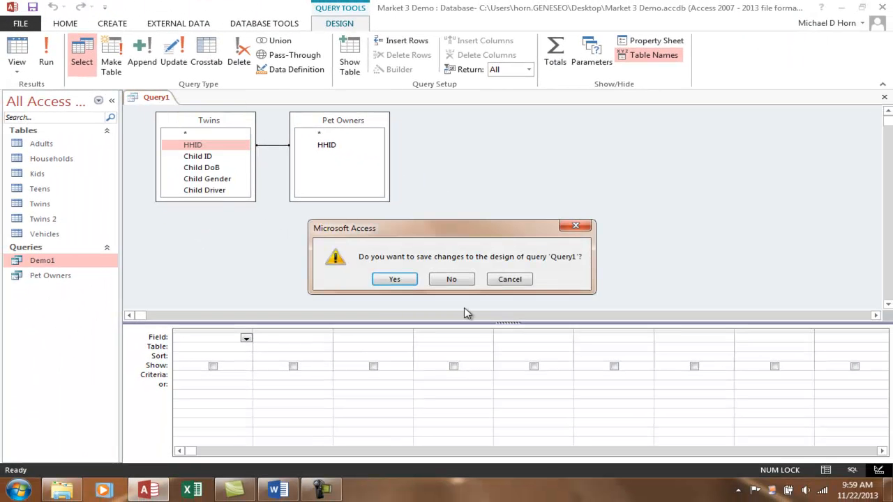
pyautogui.click(451, 279)
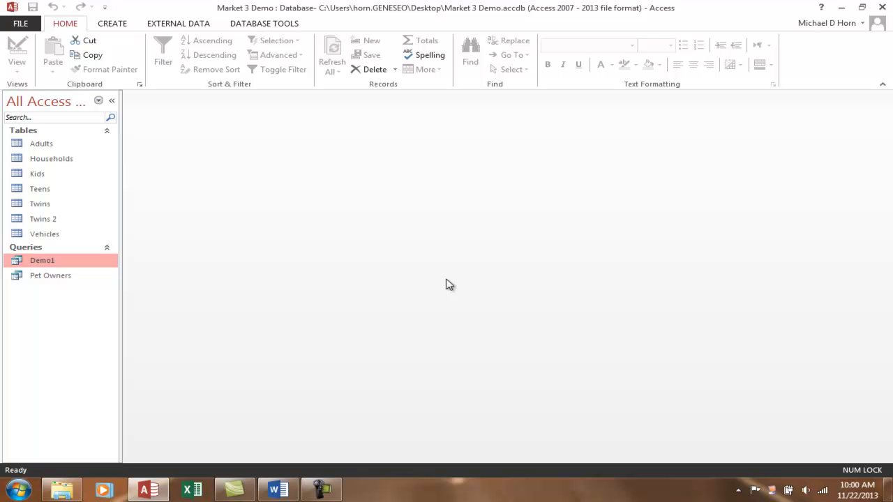
# Design a new query on the Households table and add its Home Value field to the grid
pyautogui.click(127, 31)
pyautogui.click(208, 63)
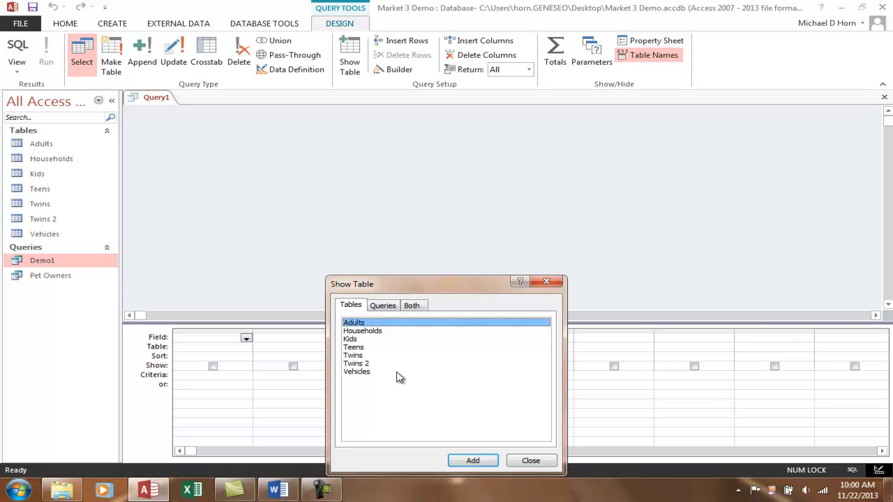
pyautogui.doubleClick(376, 332)
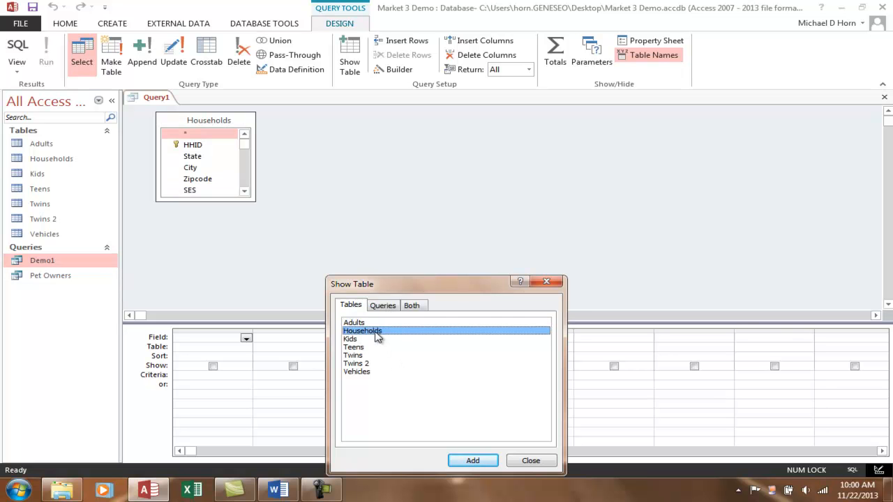
pyautogui.click(529, 460)
pyautogui.click(248, 181)
pyautogui.click(245, 184)
pyautogui.click(245, 183)
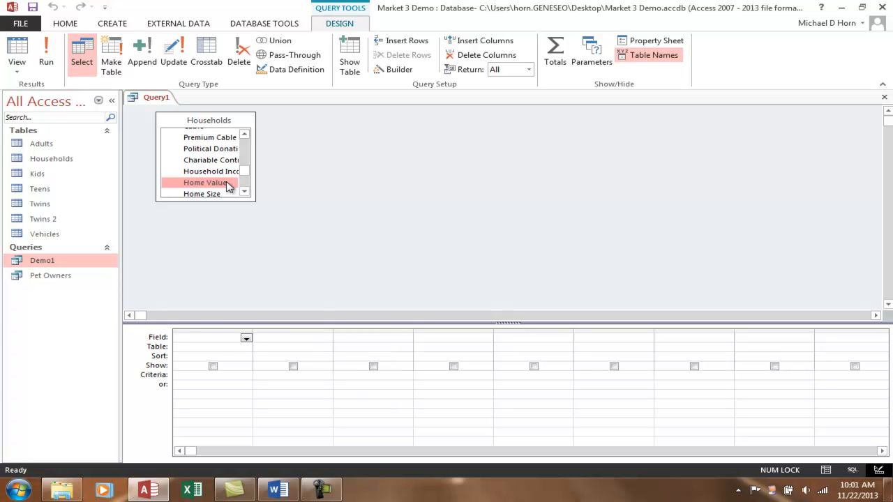
pyautogui.doubleClick(230, 183)
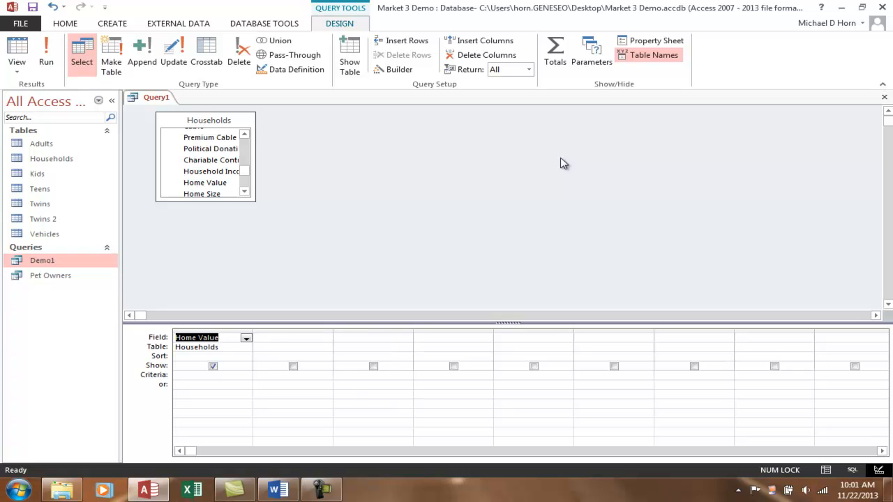
# Turn on totals for the query, set the Home Value total to Avg, and run the query
pyautogui.click(555, 53)
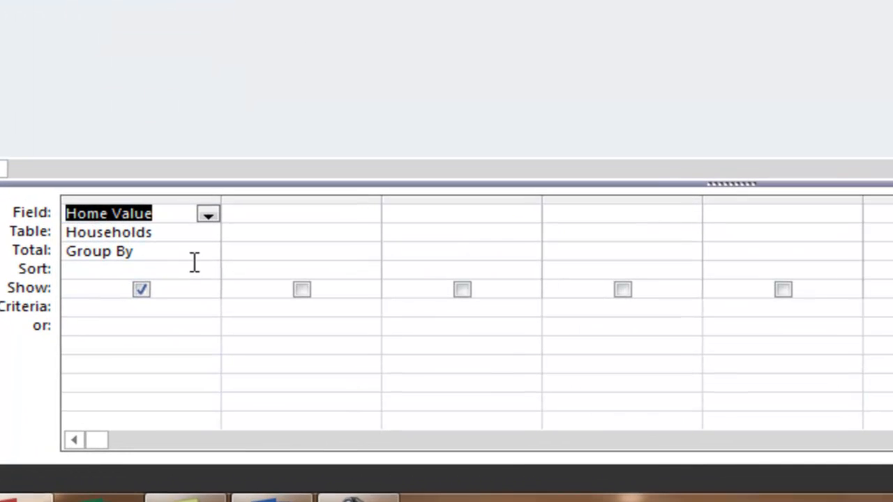
pyautogui.click(241, 358)
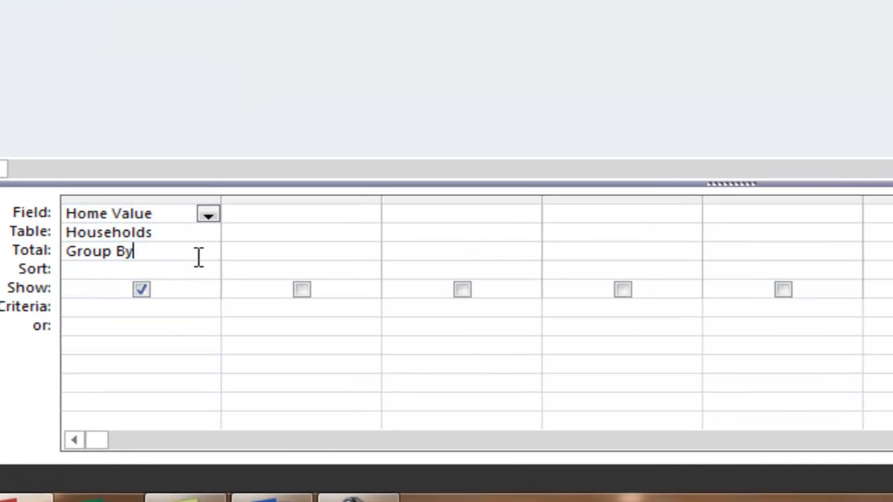
pyautogui.click(208, 253)
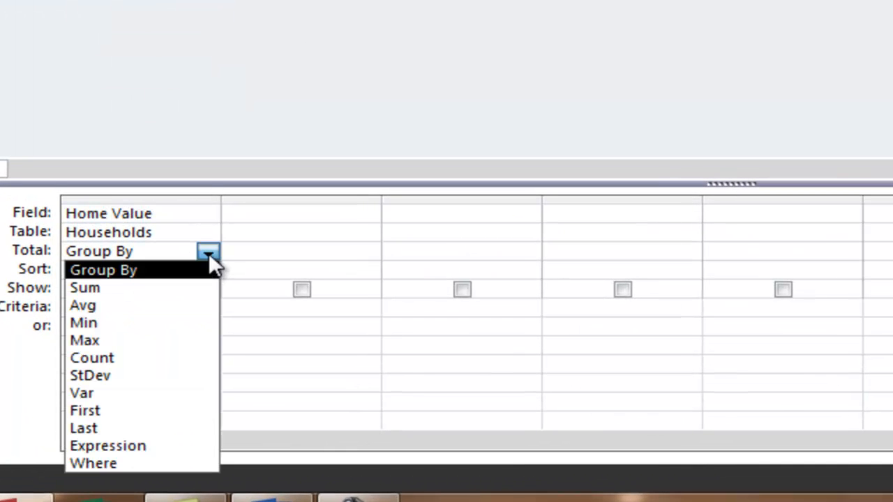
pyautogui.click(90, 305)
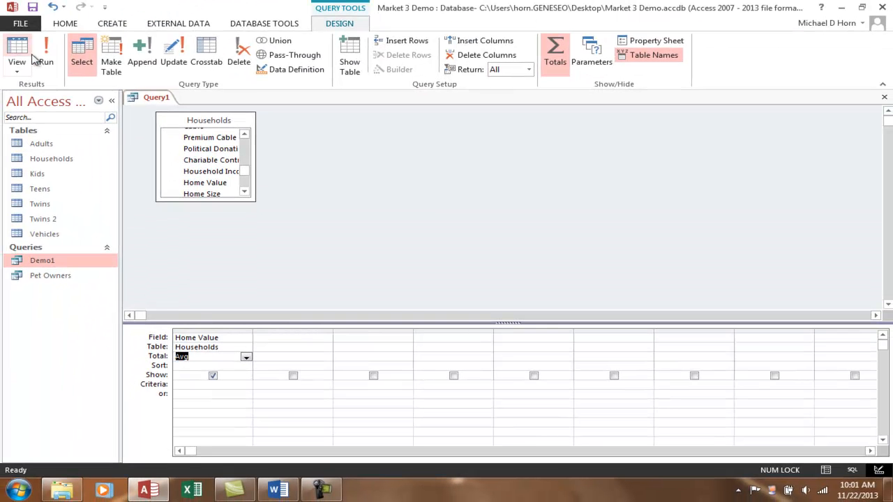
pyautogui.click(45, 62)
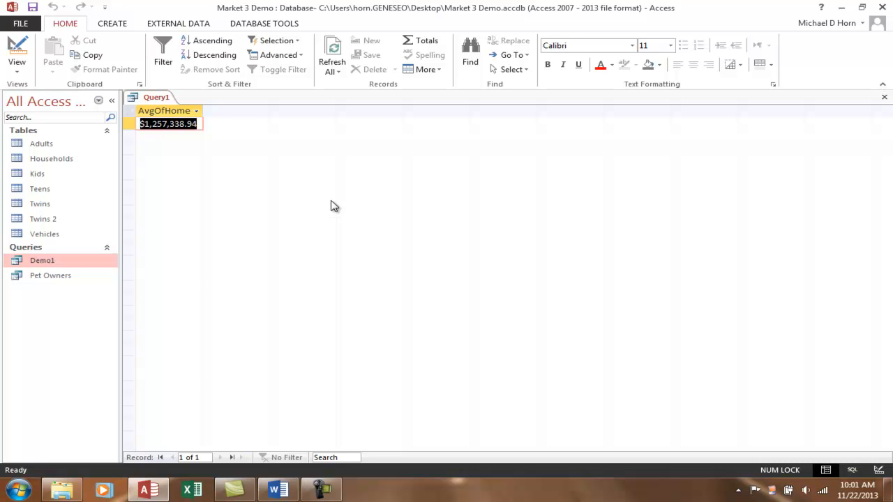
# Close the average query and save it as Home Value AVG
pyautogui.rightClick(160, 101)
pyautogui.click(193, 121)
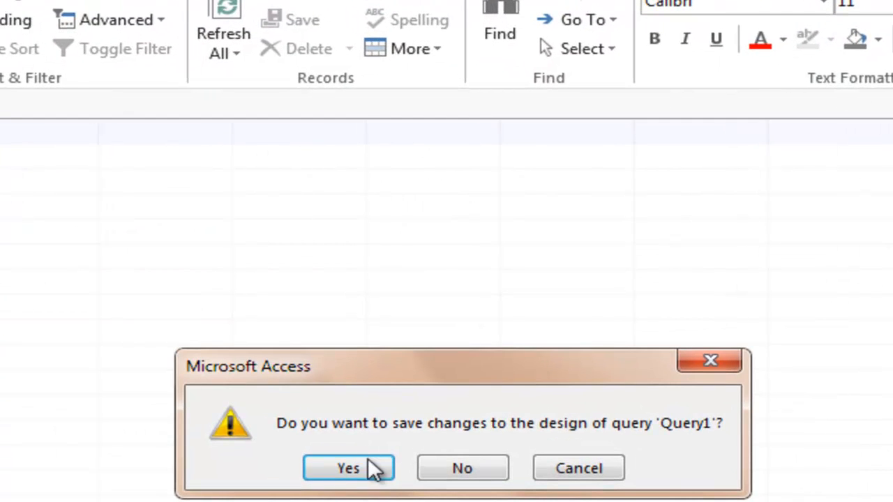
pyautogui.click(368, 467)
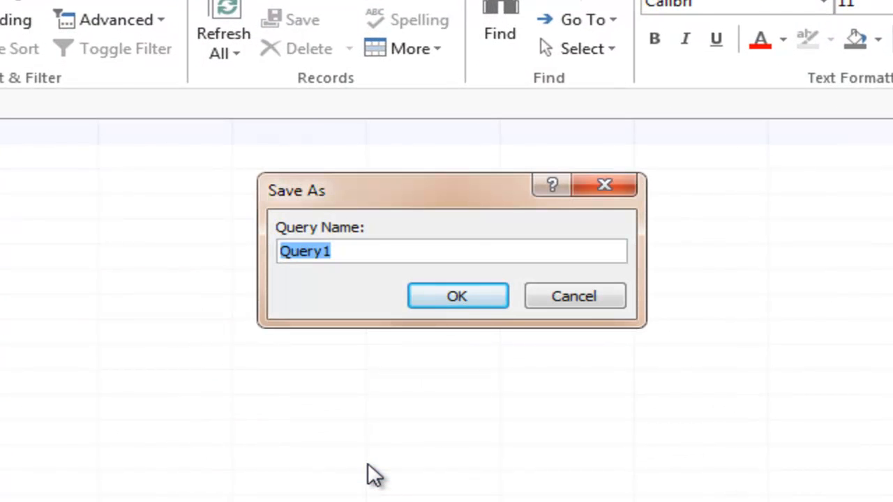
pyautogui.write('Home Value AV')
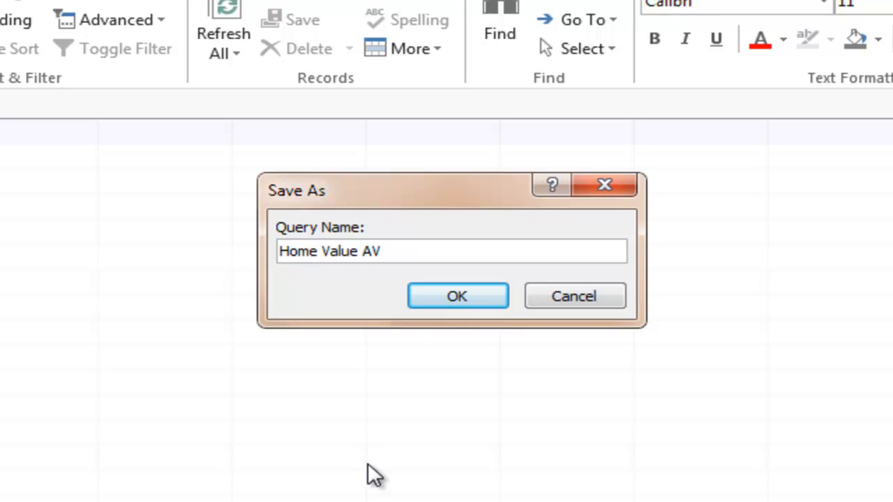
pyautogui.write('G')
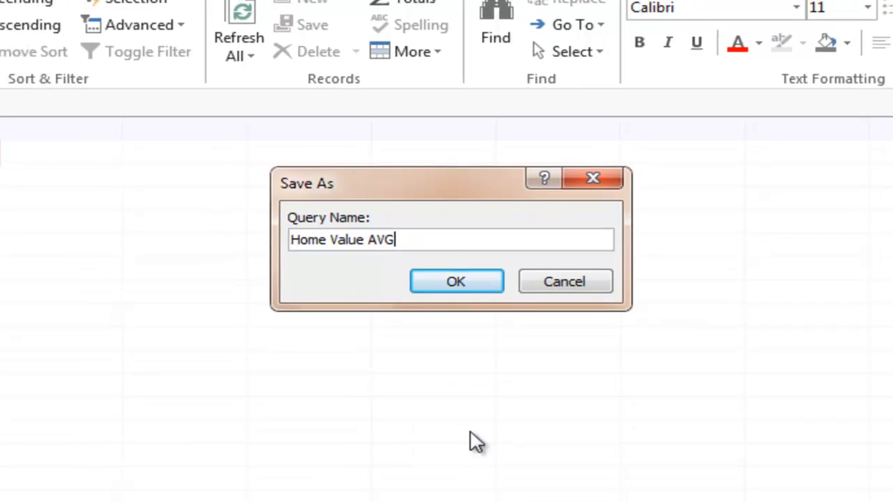
pyautogui.click(457, 288)
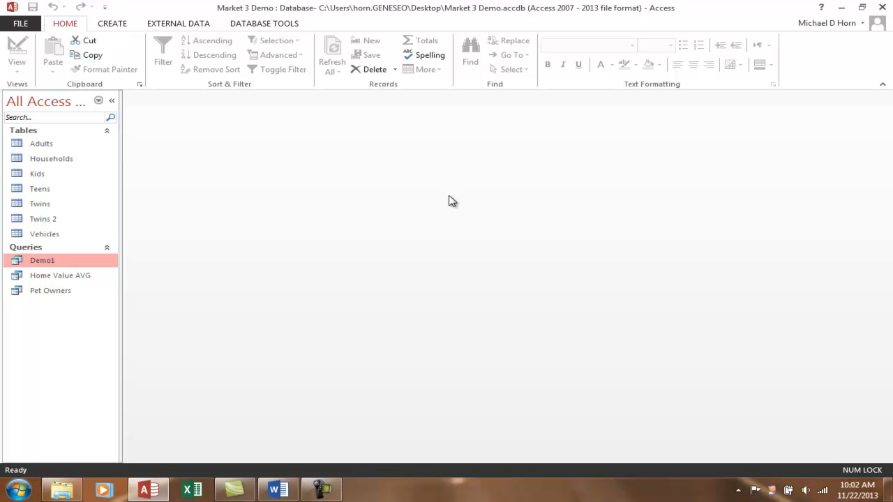
# Start a new query design with the Households table and the Home Value AVG query as its sources
pyautogui.click(114, 26)
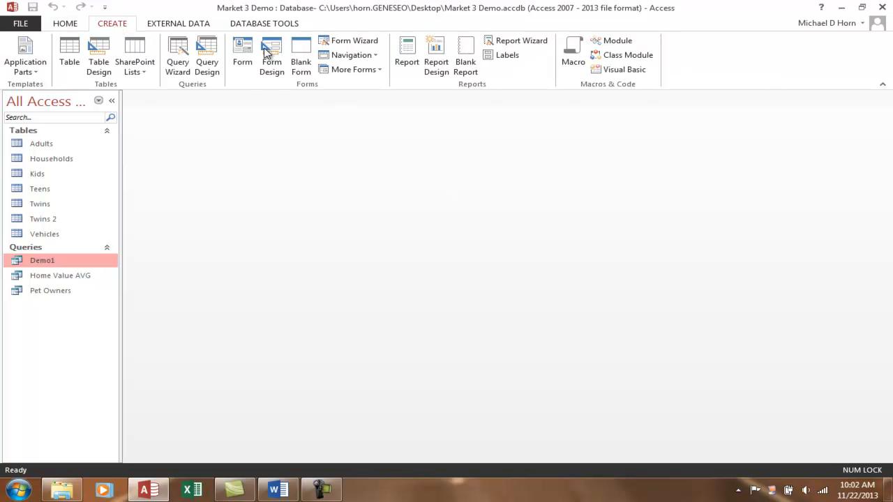
pyautogui.click(207, 61)
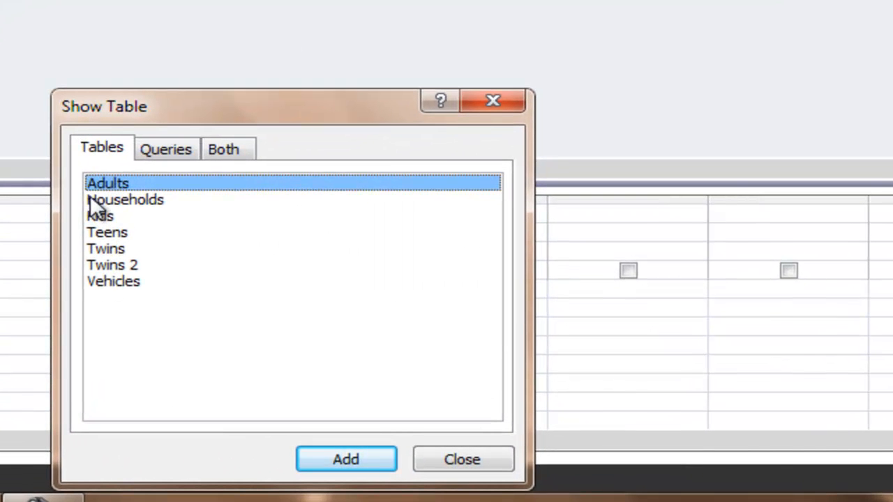
pyautogui.click(347, 330)
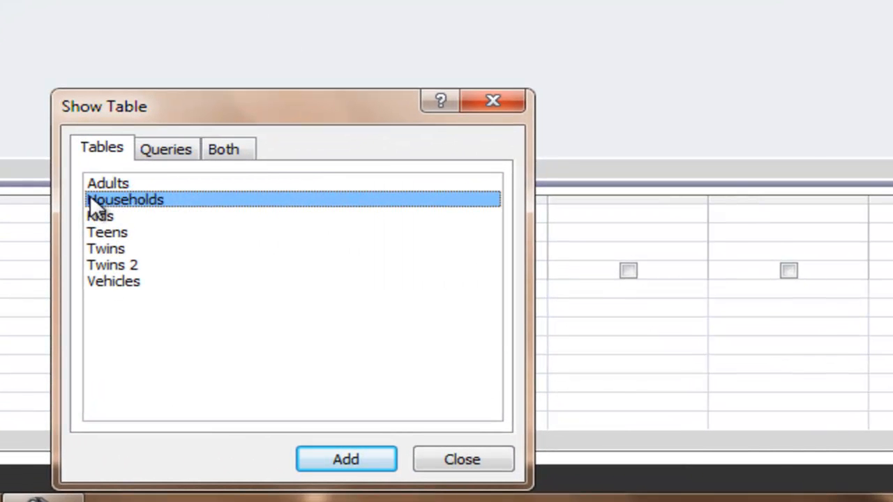
pyautogui.click(159, 150)
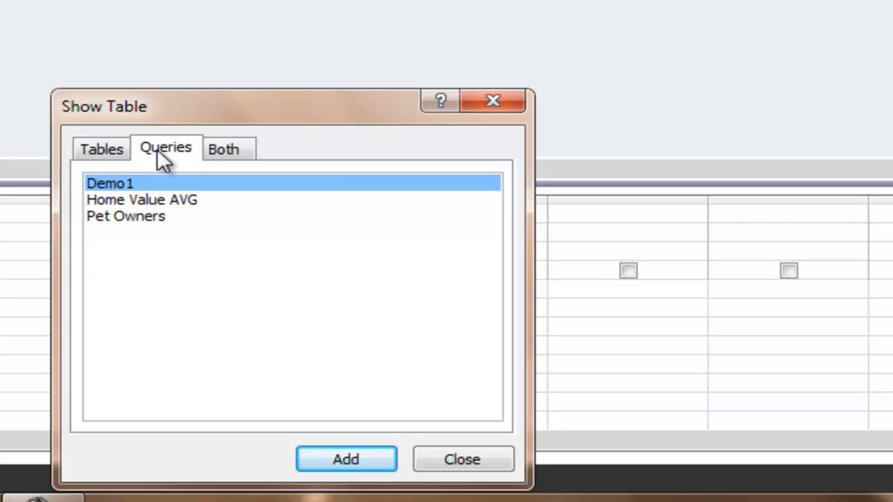
pyautogui.click(122, 201)
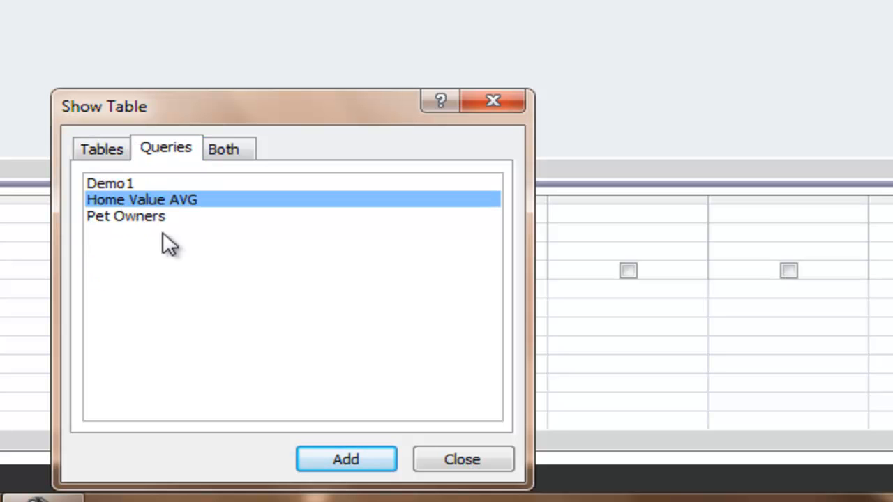
pyautogui.click(444, 460)
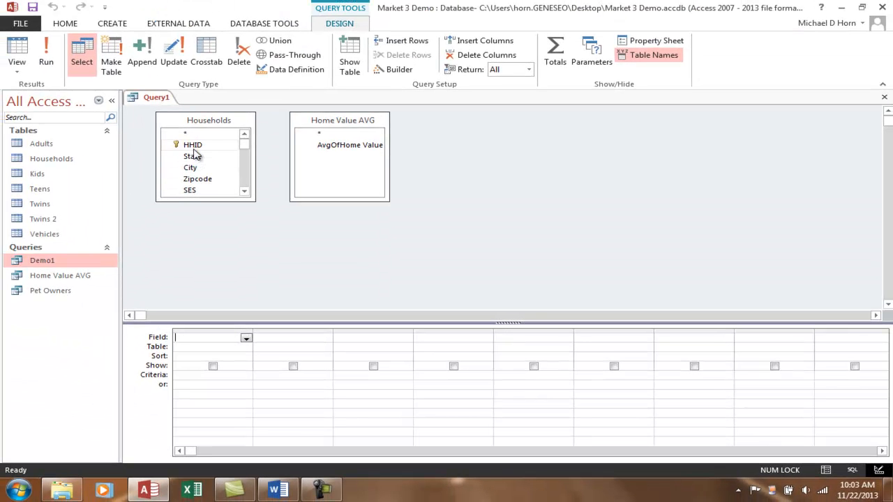
# Add the HHID field and start an expression in the next column with [Households]![Home Value]
pyautogui.doubleClick(193, 146)
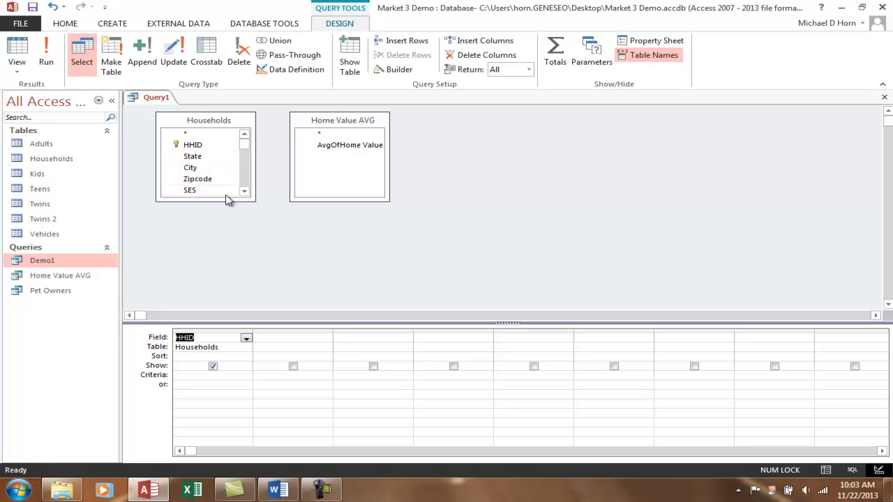
pyautogui.click(266, 339)
pyautogui.click(394, 70)
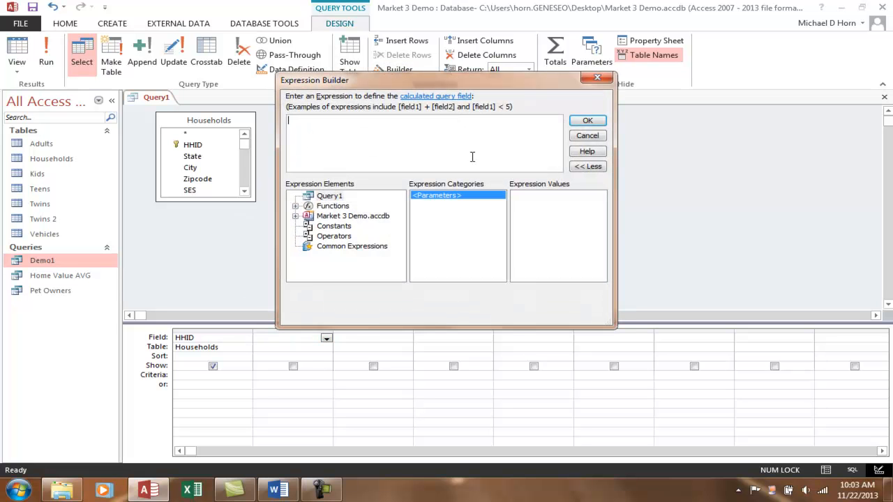
pyautogui.click(295, 216)
pyautogui.click(308, 227)
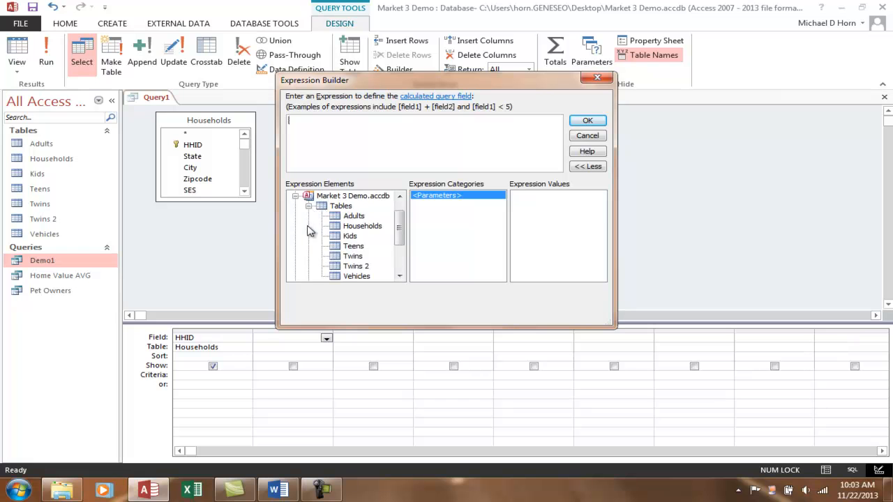
pyautogui.click(363, 226)
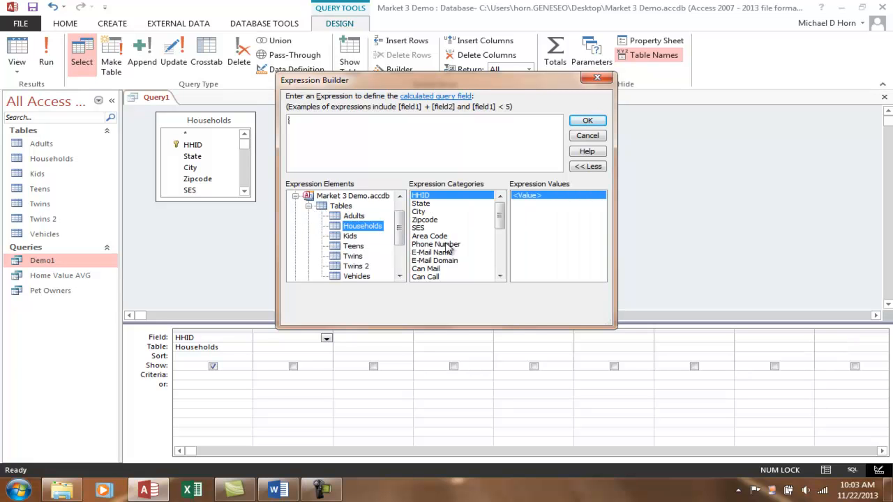
pyautogui.moveTo(504, 215); pyautogui.dragTo(501, 246)
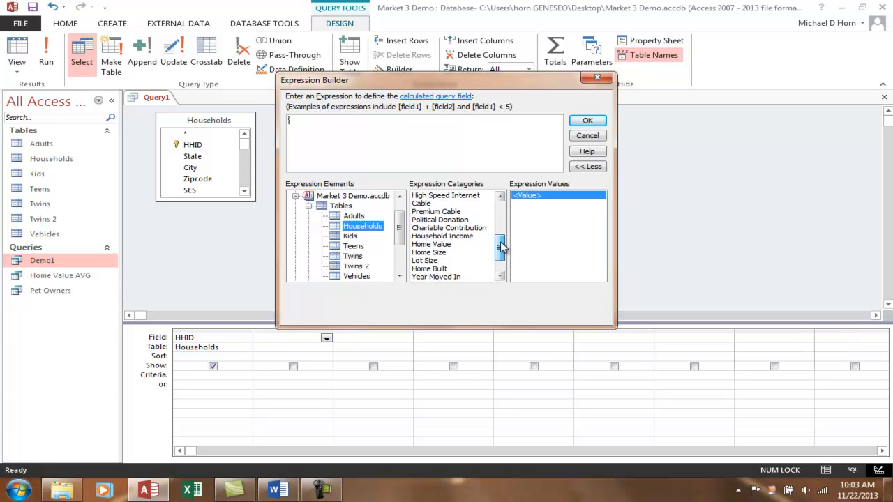
pyautogui.click(441, 245)
pyautogui.doubleClick(441, 245)
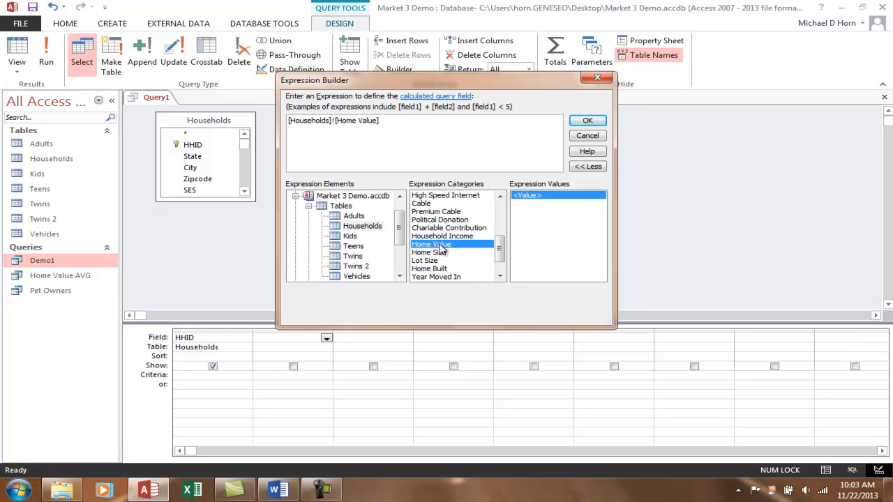
# Subtract [Home Value AVG]![AvgOfHome Value] in the expression and insert it as the calculated column
pyautogui.write('-')
pyautogui.moveTo(400, 224); pyautogui.dragTo(403, 248)
pyautogui.click(309, 227)
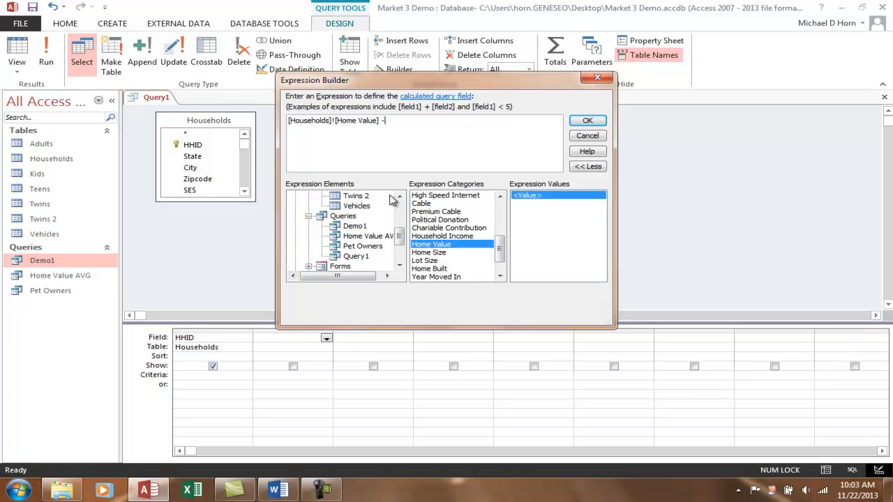
pyautogui.click(372, 238)
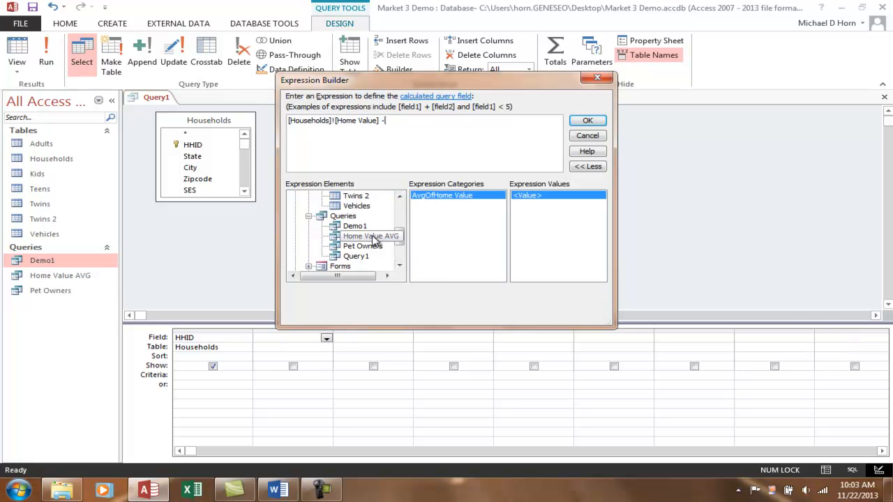
pyautogui.doubleClick(459, 201)
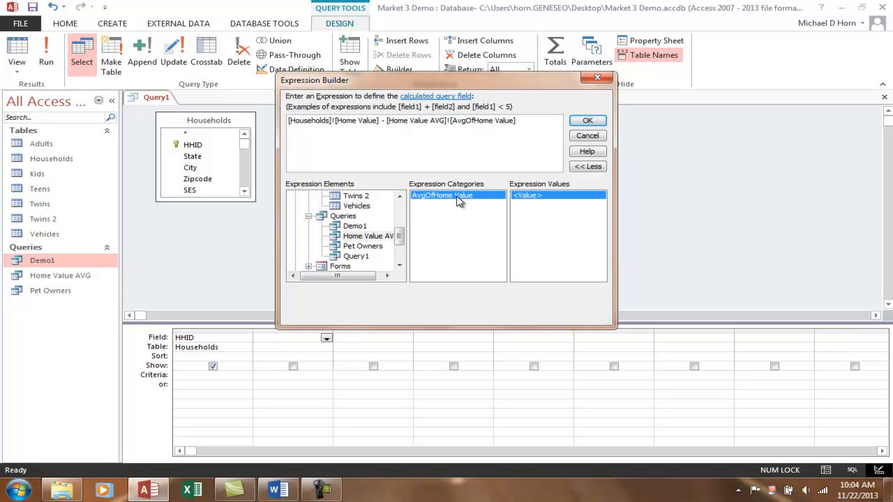
pyautogui.click(587, 122)
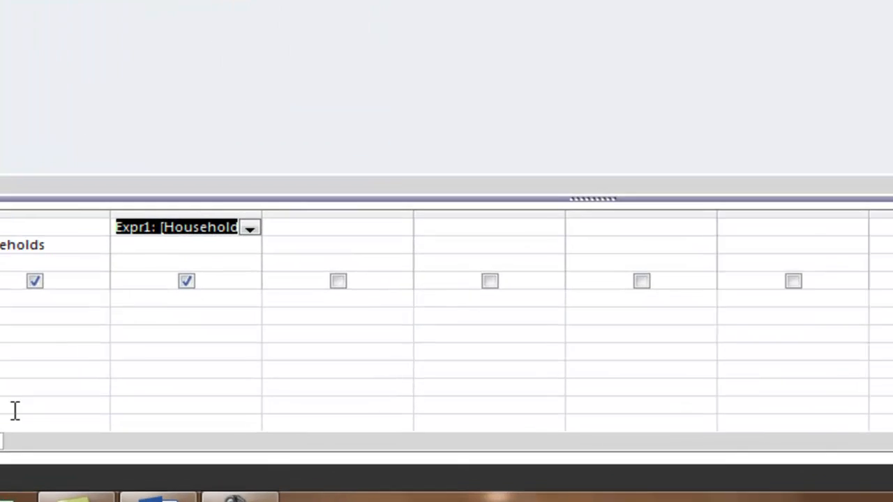
# Give the calculated column the criterion >0 and add the Households Home Value field as the third column
pyautogui.click(141, 306)
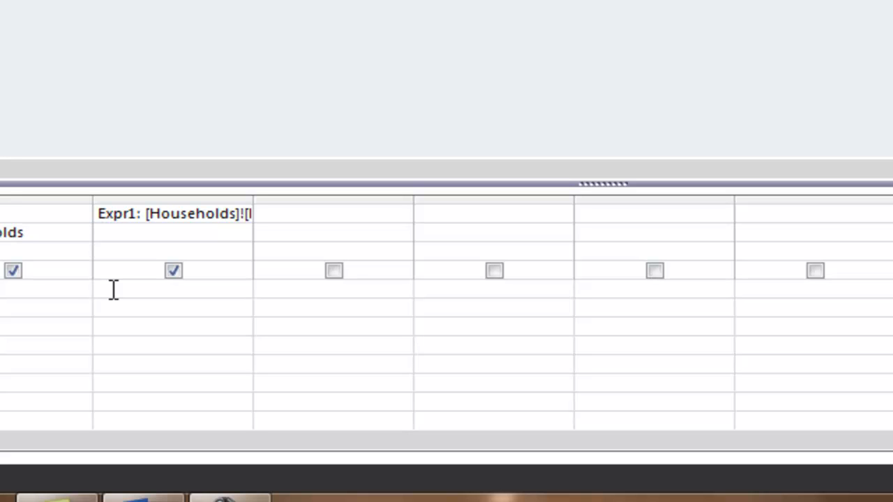
pyautogui.write('>0')
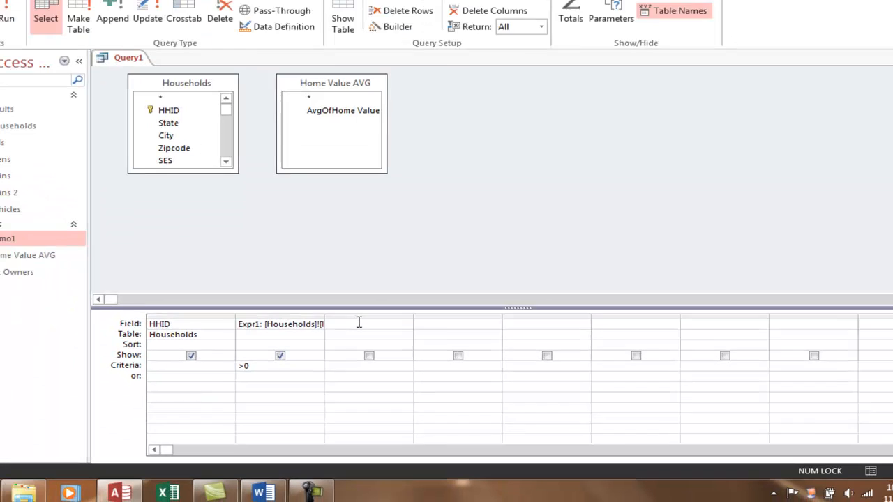
pyautogui.click(359, 323)
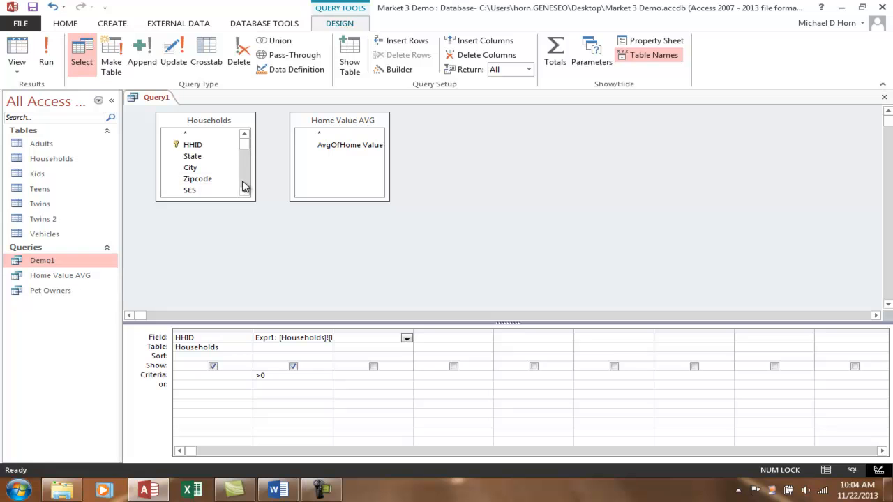
pyautogui.scroll(-6, 244, 186)
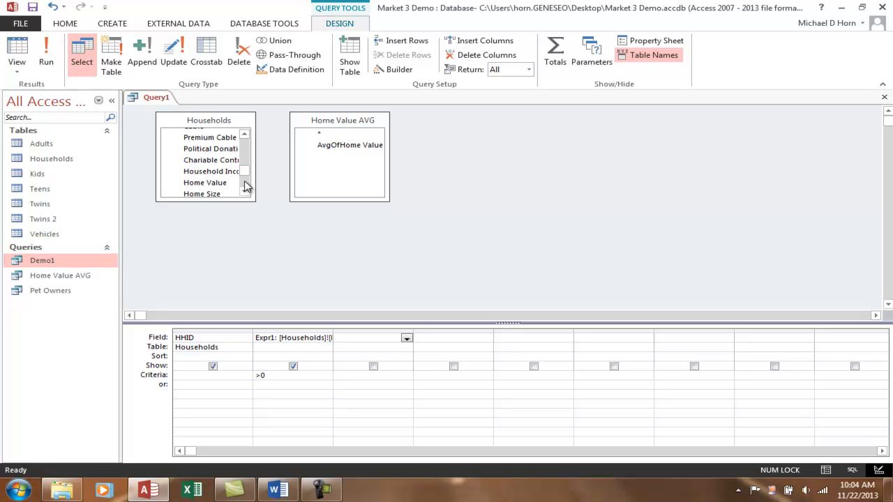
pyautogui.doubleClick(209, 183)
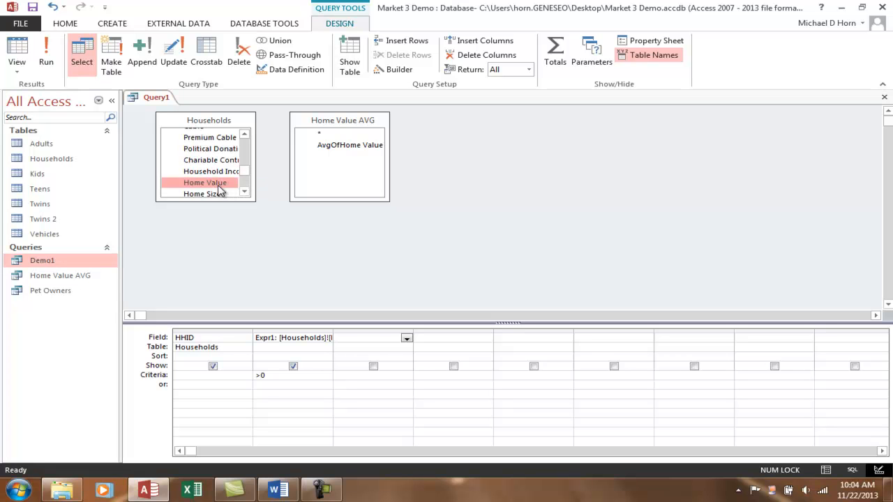
# Add AvgOfHome Value from Home Value AVG as the fourth column, run the query and return to its design
pyautogui.doubleClick(340, 146)
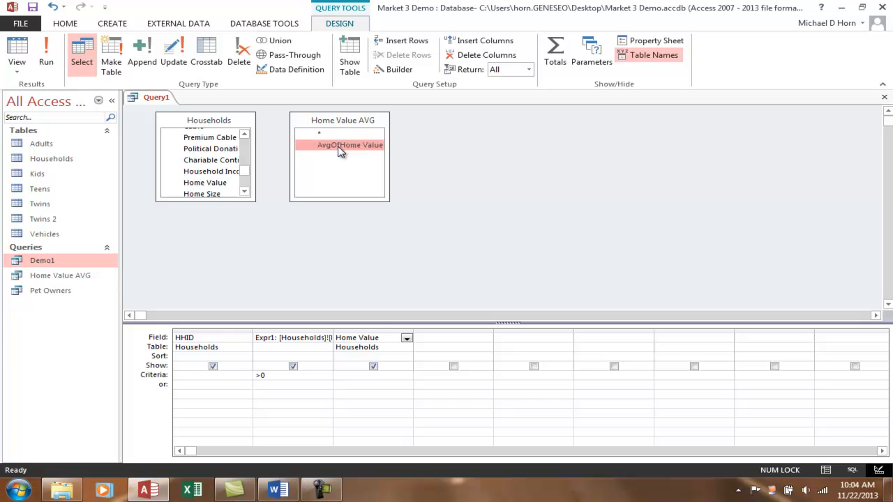
pyautogui.click(46, 62)
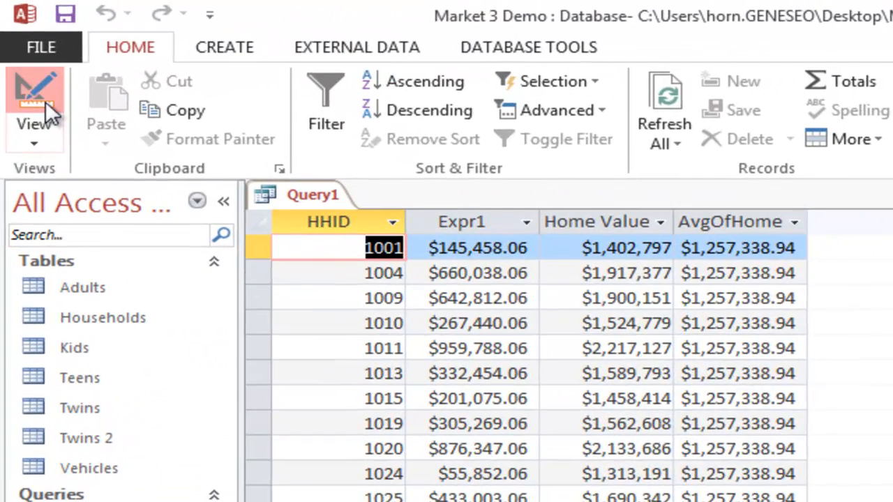
pyautogui.click(39, 86)
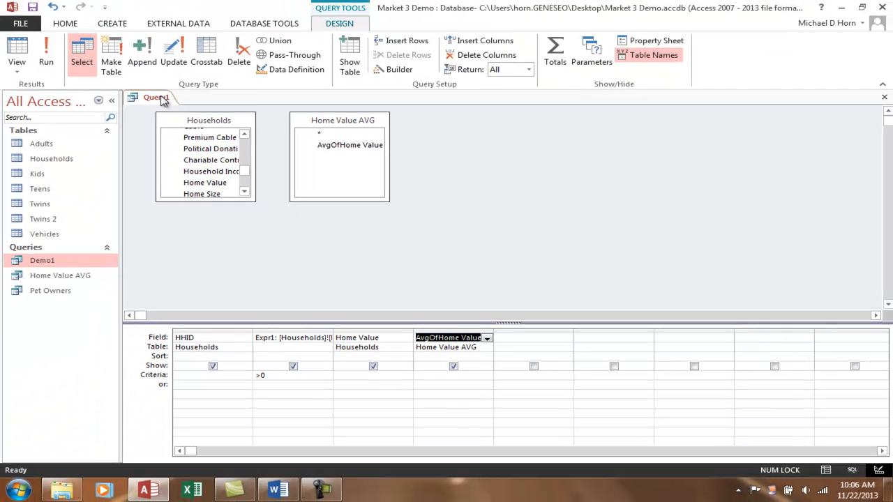
# Close the home value comparison query without saving its design
pyautogui.rightClick(9, 4)
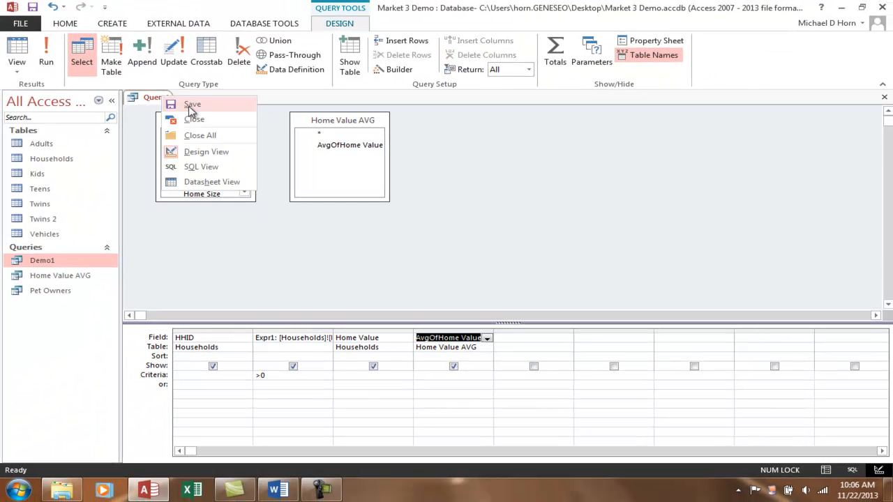
pyautogui.click(195, 121)
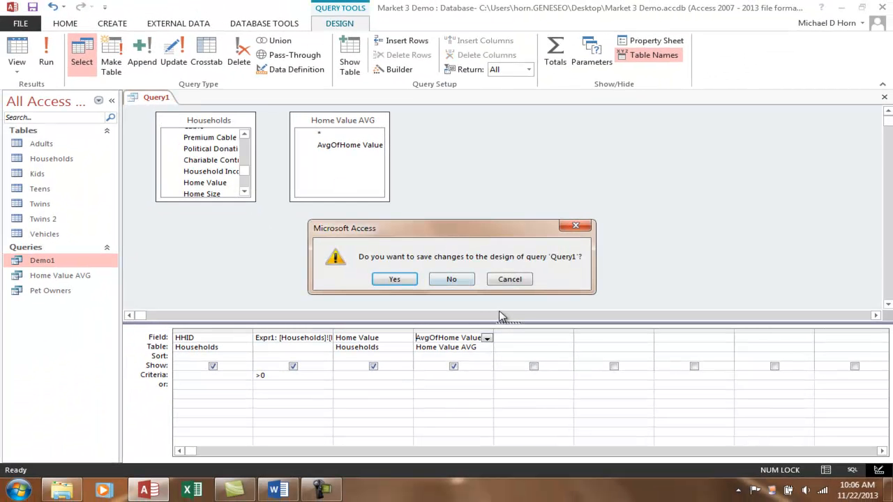
pyautogui.click(450, 280)
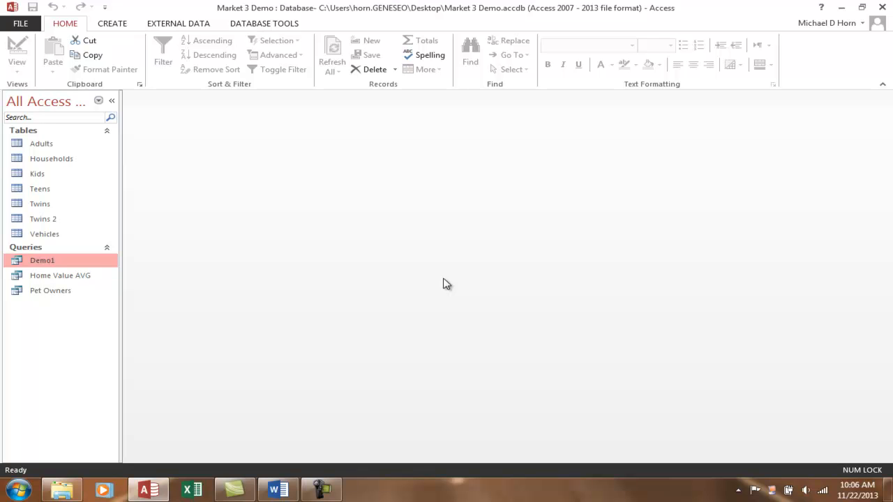
# Start a new query design with the Households and Kids tables as its sources
pyautogui.click(115, 26)
pyautogui.click(209, 61)
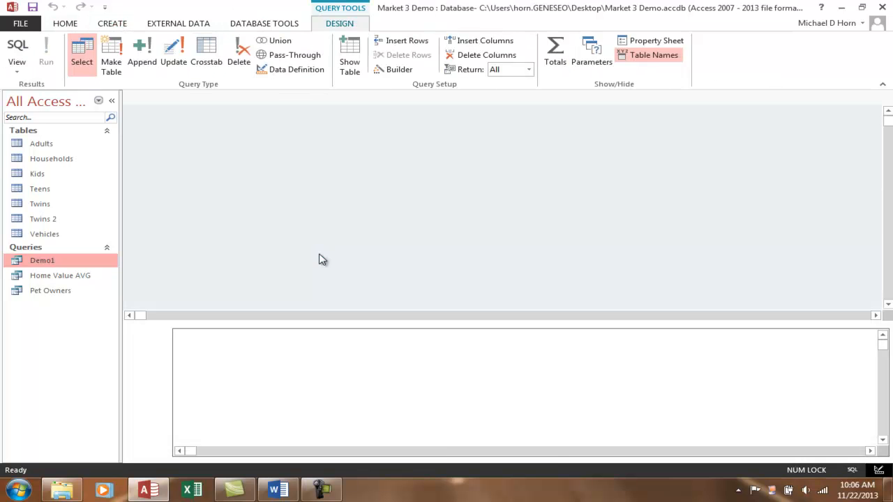
pyautogui.doubleClick(353, 332)
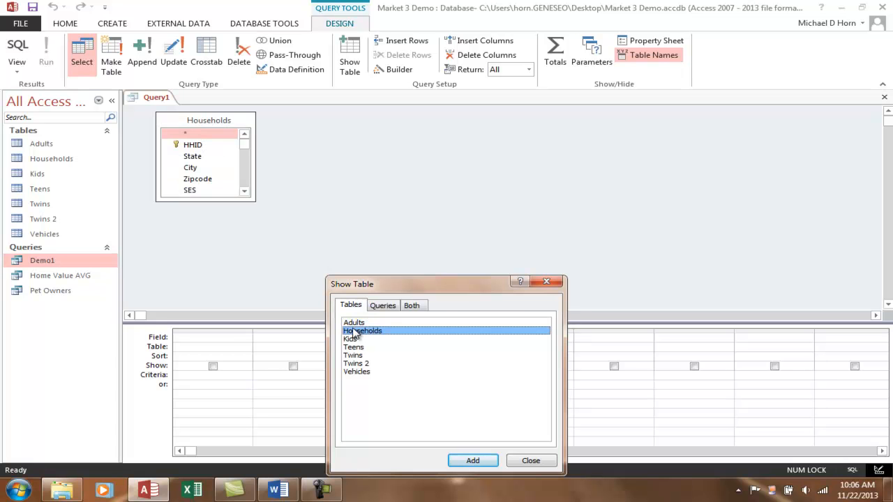
pyautogui.doubleClick(350, 339)
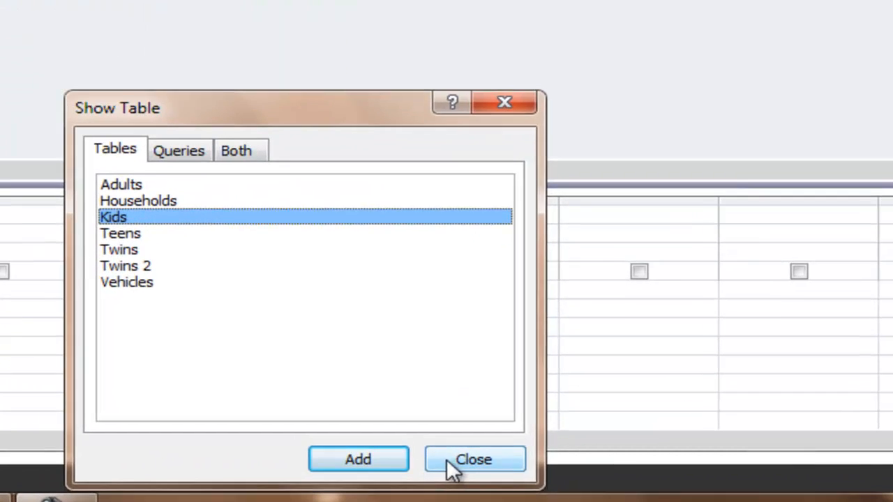
pyautogui.click(495, 461)
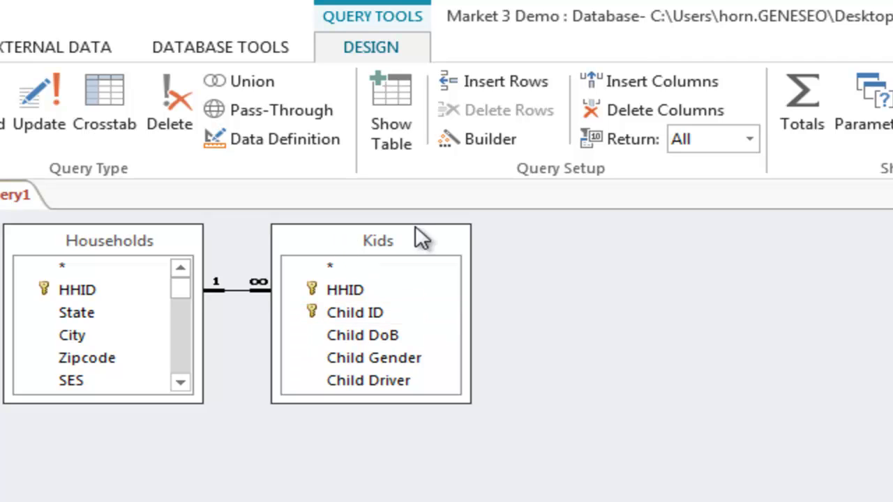
# Add HHID from Households and Child ID from Kids, enable totals, and set Child ID's total to Count
pyautogui.doubleClick(91, 294)
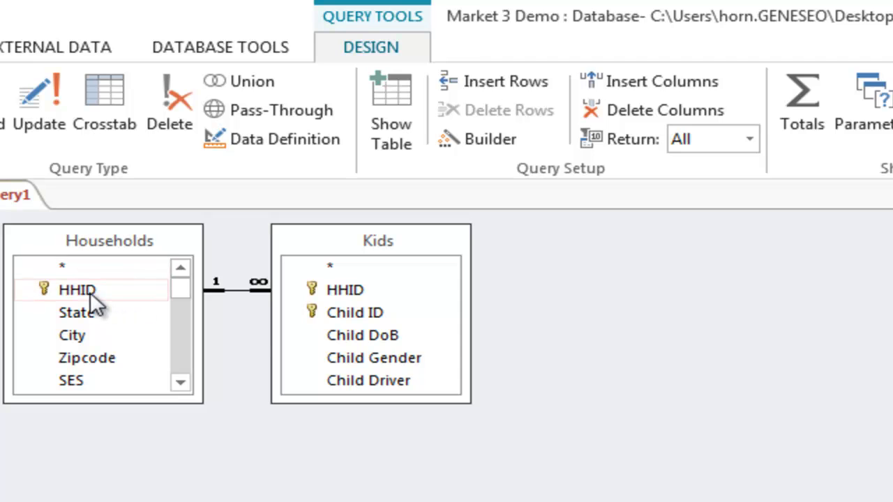
pyautogui.doubleClick(348, 316)
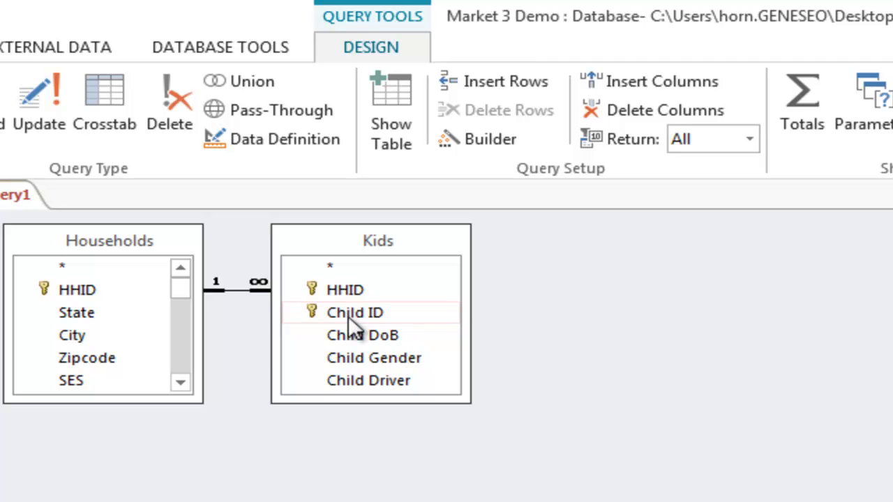
pyautogui.click(801, 118)
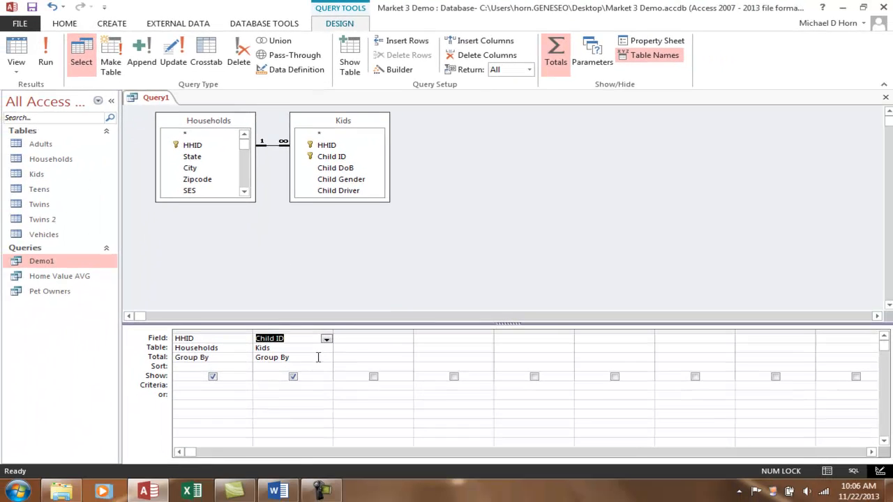
pyautogui.click(307, 356)
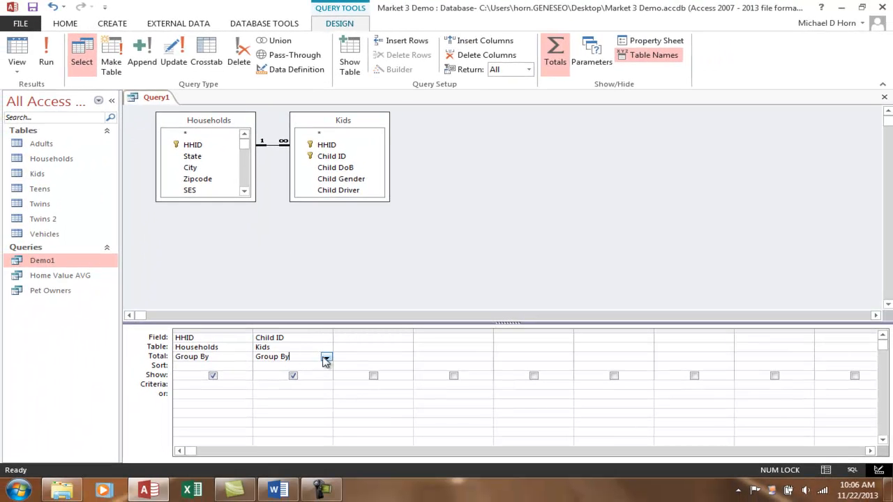
pyautogui.click(327, 357)
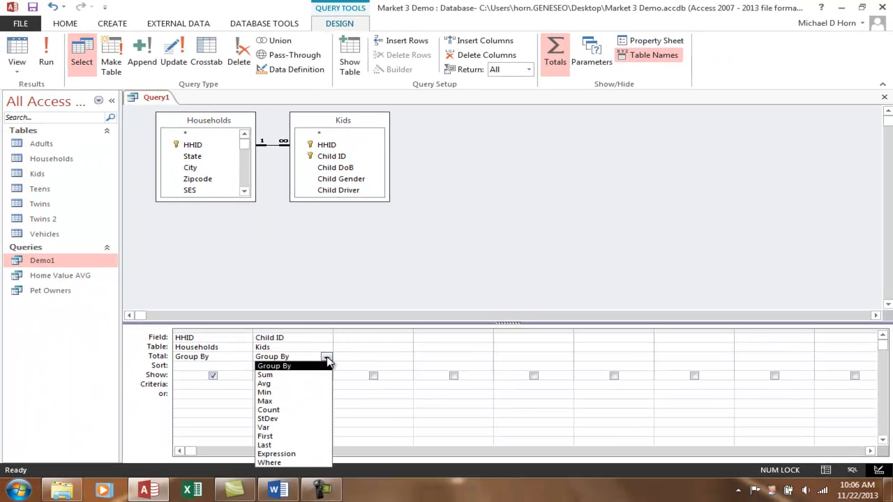
pyautogui.click(279, 410)
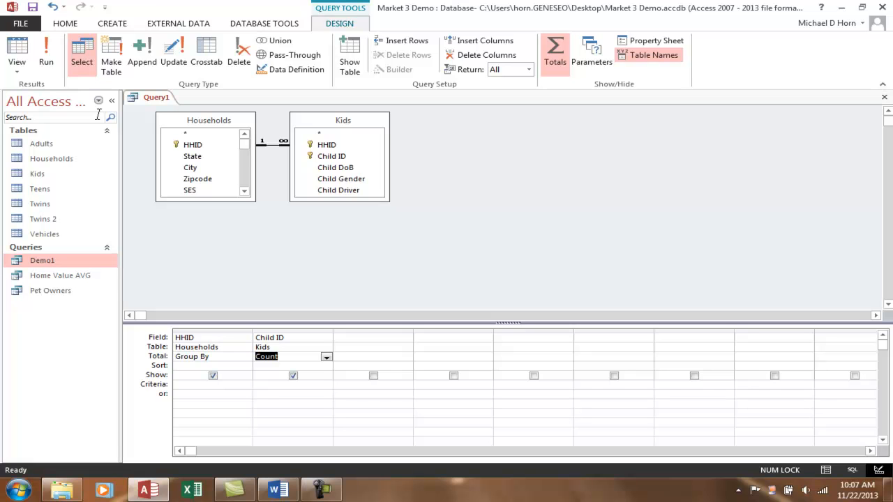
# Run the query to examine the child count per household and any skipped household IDs, and return to the design
pyautogui.click(46, 55)
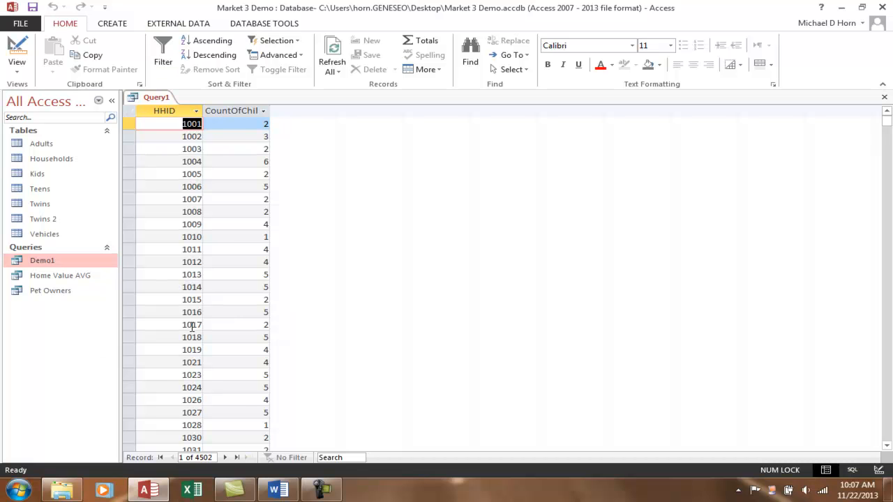
pyautogui.scroll(-1, 192, 326)
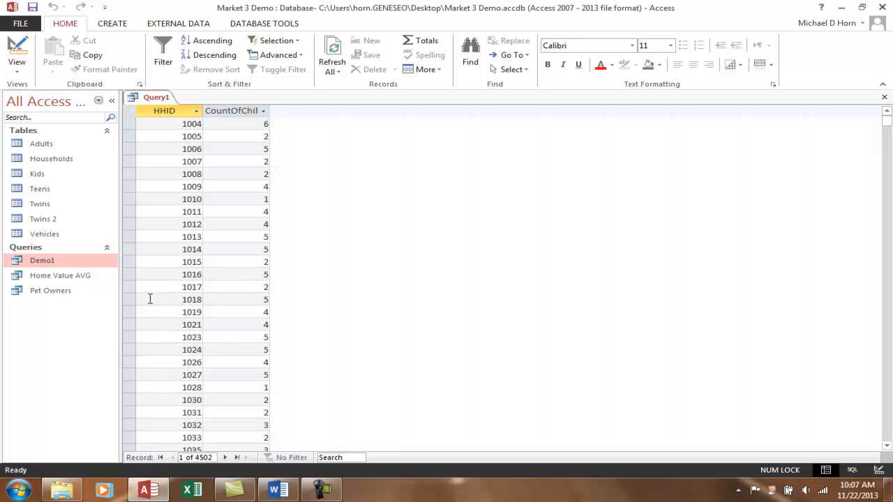
pyautogui.click(129, 350)
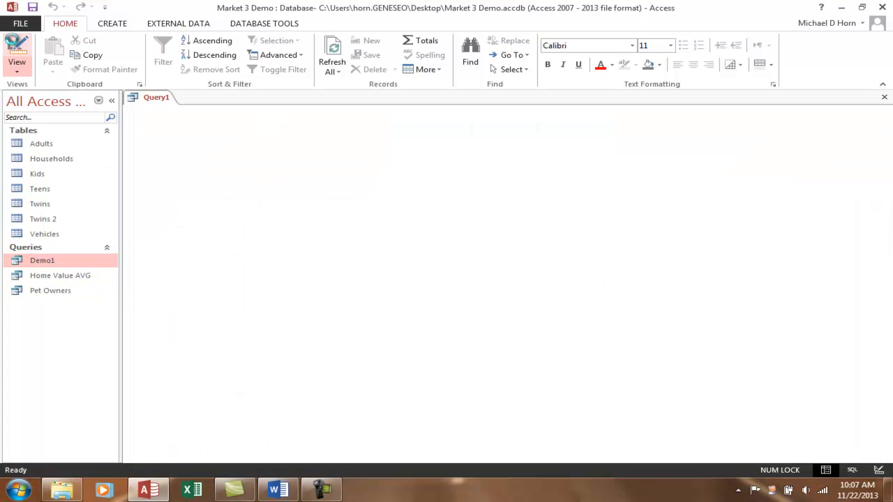
pyautogui.click(16, 48)
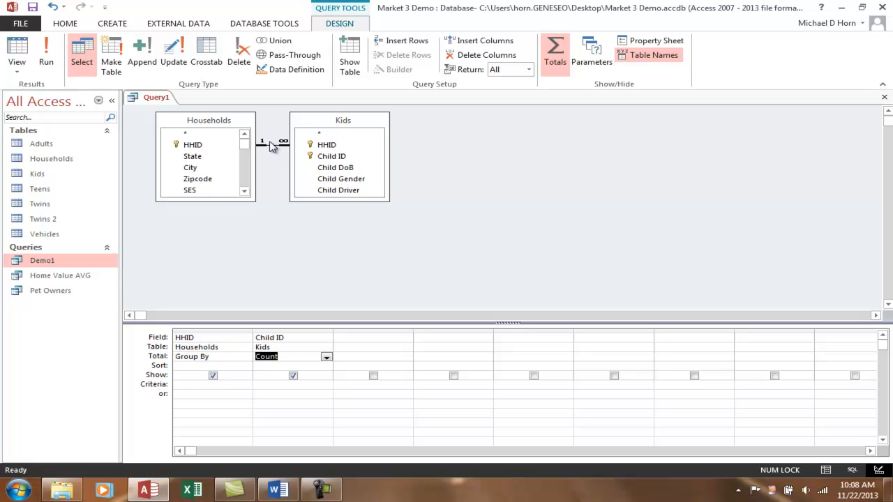
# Change the Households–Kids join to include all records from Households and only the matching records from Kids
pyautogui.rightClick(272, 151)
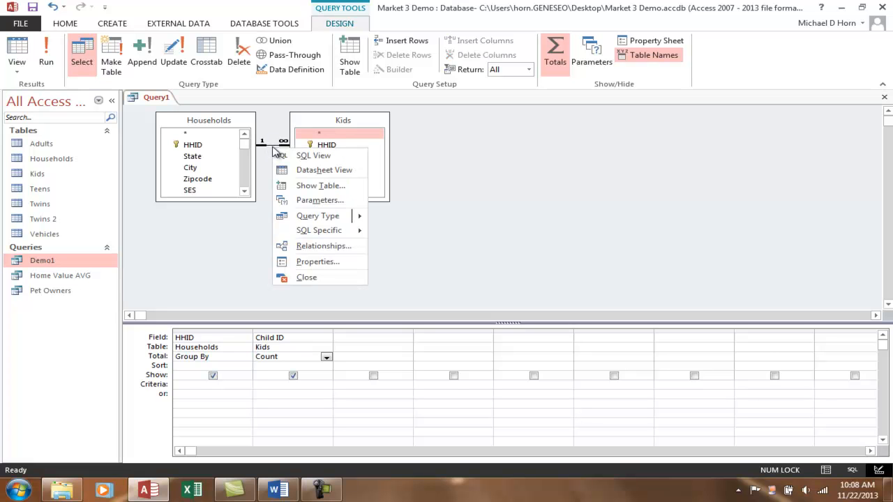
pyautogui.click(323, 263)
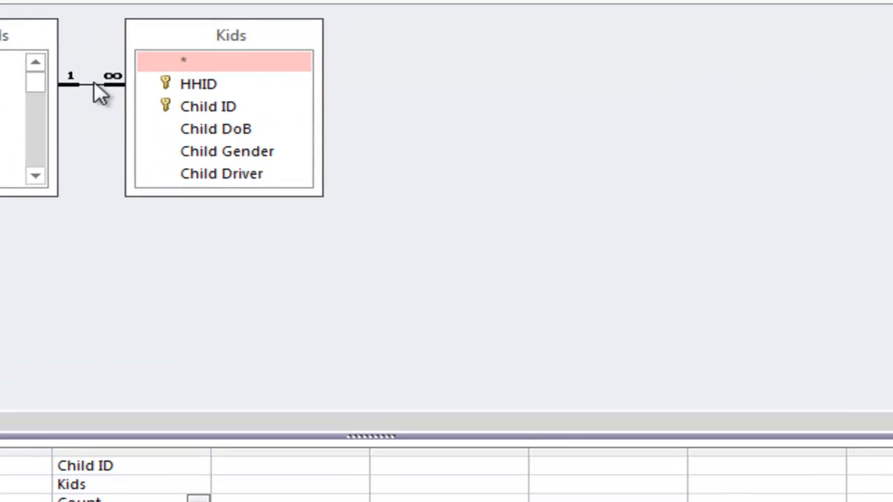
pyautogui.rightClick(274, 143)
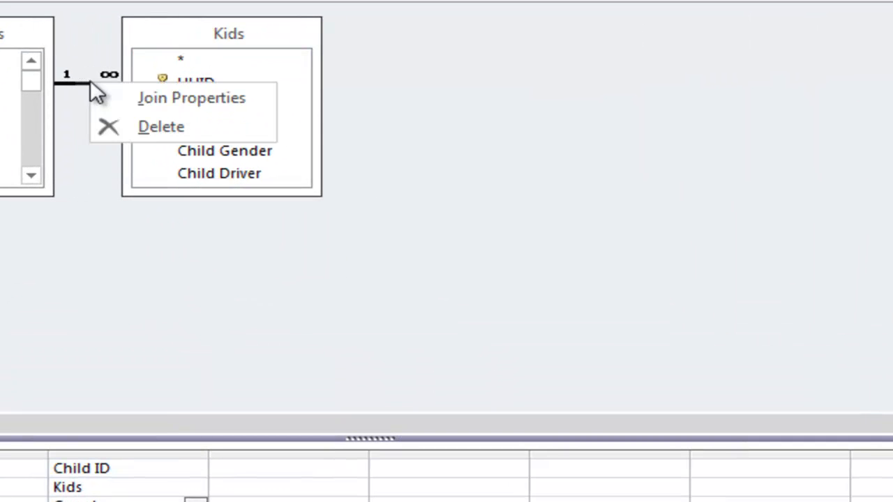
pyautogui.click(150, 100)
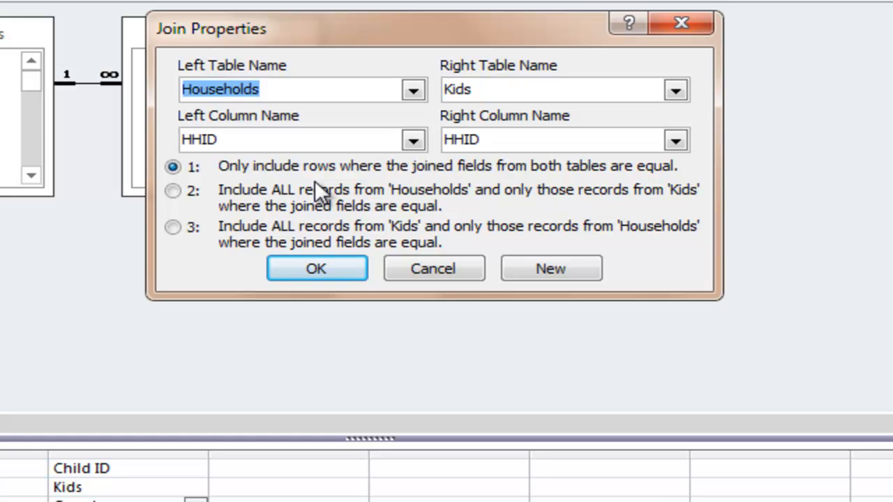
pyautogui.click(179, 193)
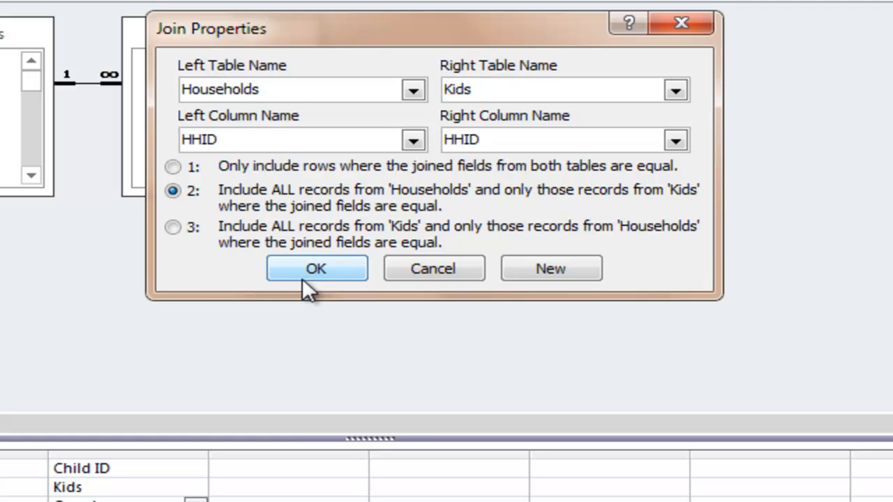
pyautogui.click(334, 277)
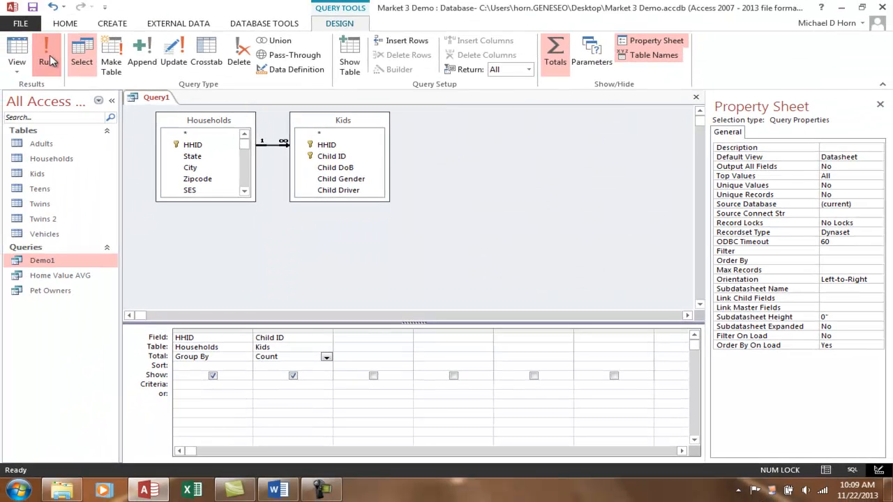
# Run the query with the changed join, check the results for households without children, and return to the design
pyautogui.click(48, 60)
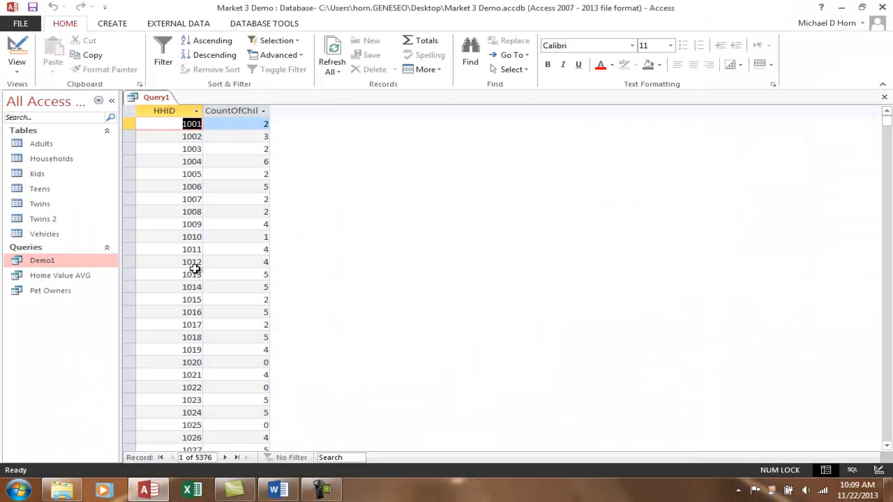
pyautogui.scroll(-2, 190, 260)
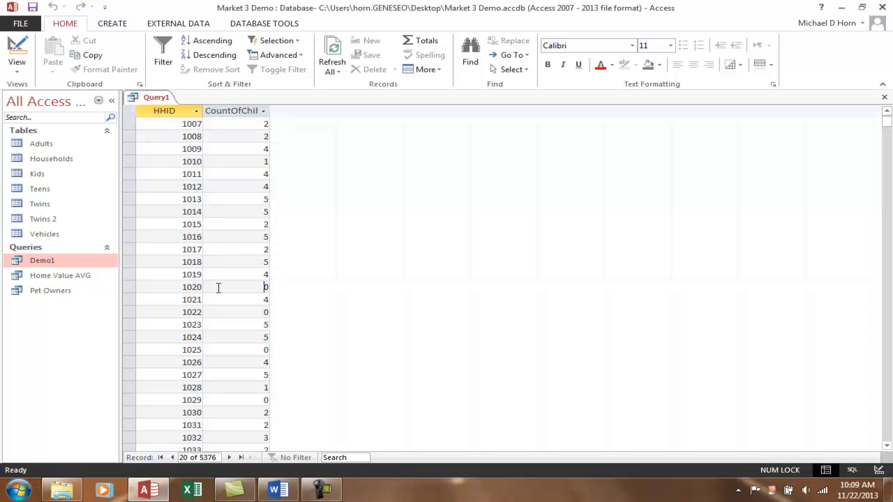
pyautogui.click(219, 287)
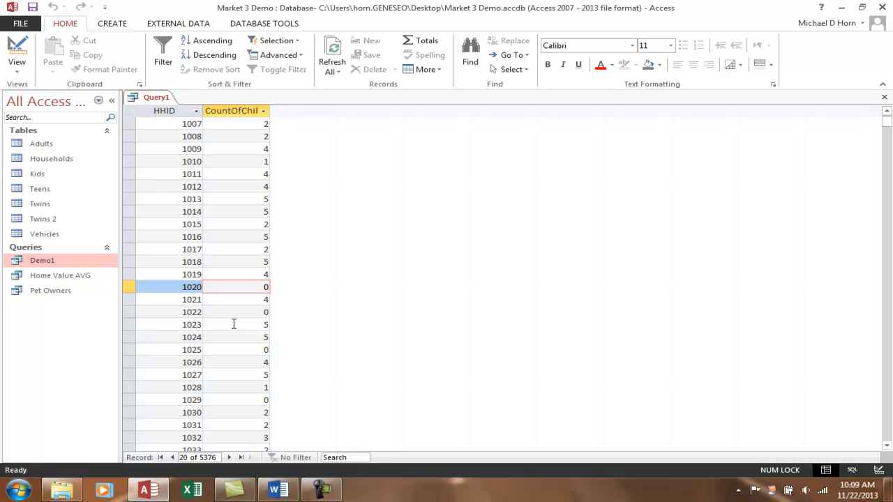
pyautogui.click(17, 53)
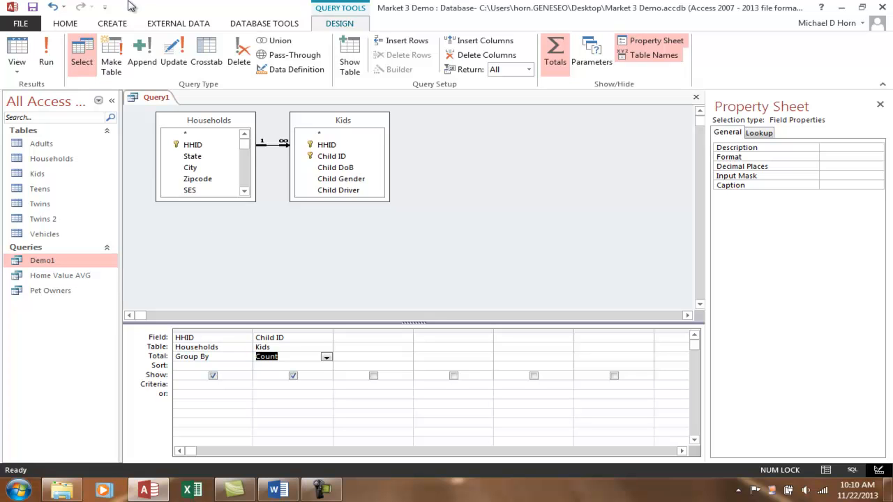
# Close the child count query without saving its design
pyautogui.rightClick(148, 101)
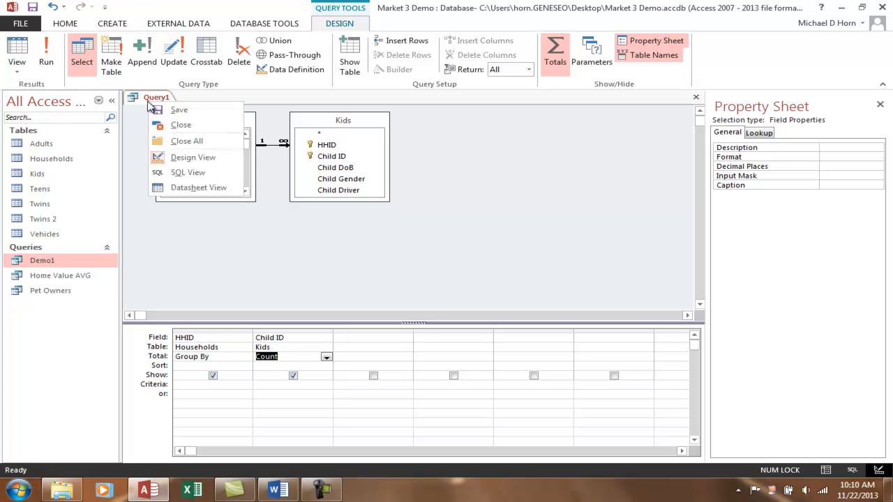
pyautogui.click(187, 126)
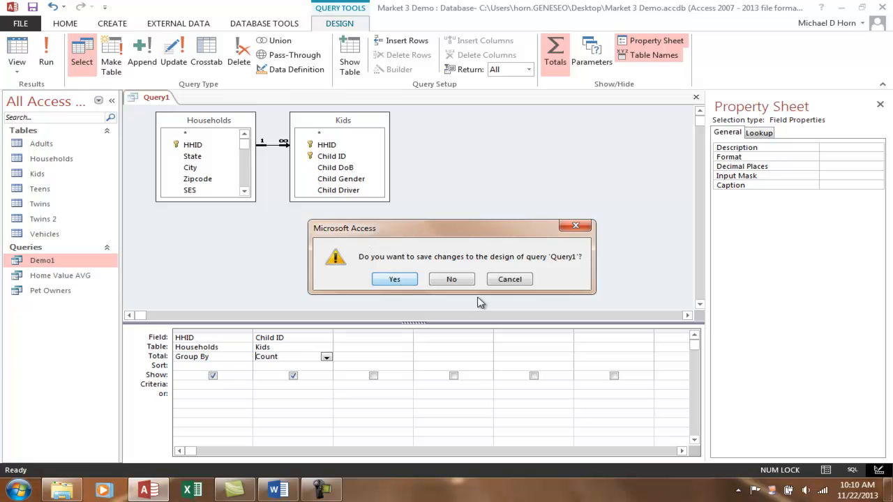
pyautogui.click(454, 280)
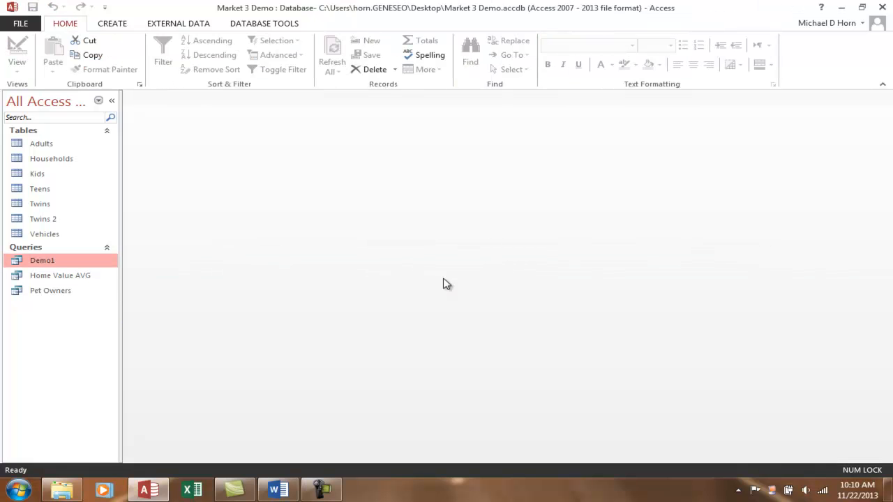
# Start a new crosstab query with the Crosstab Query Wizard, based on the Adults table
pyautogui.click(120, 26)
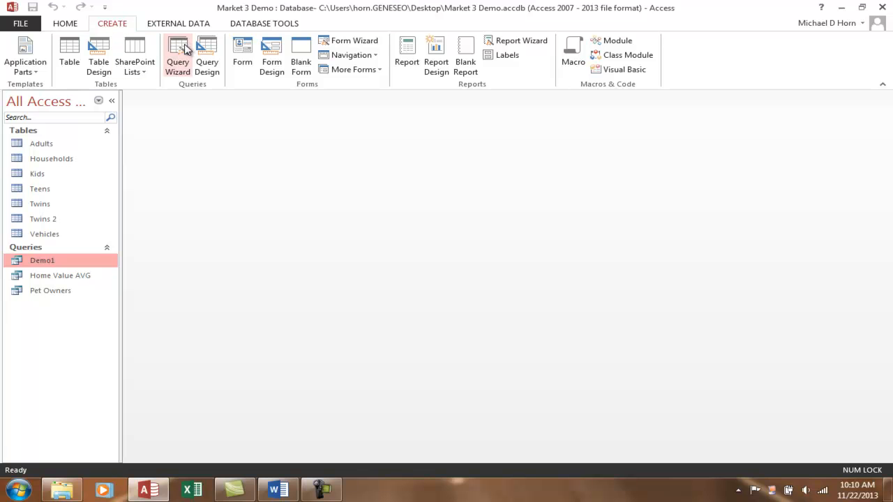
pyautogui.click(185, 48)
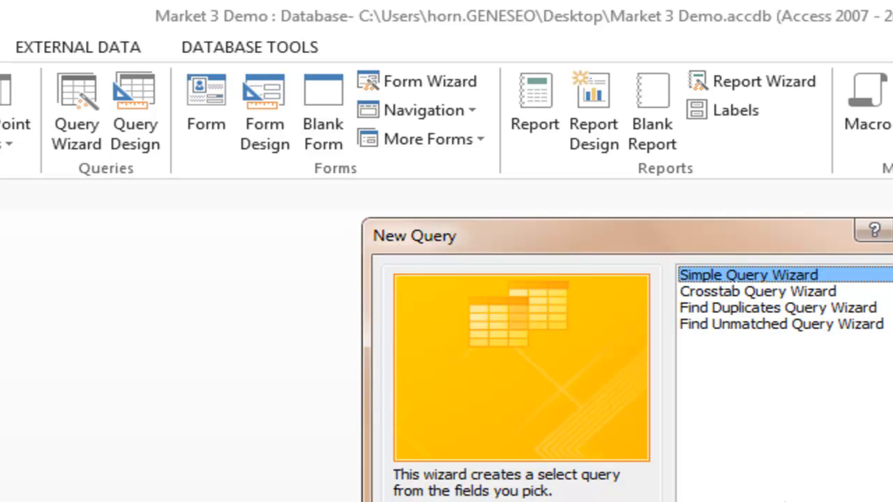
pyautogui.click(793, 293)
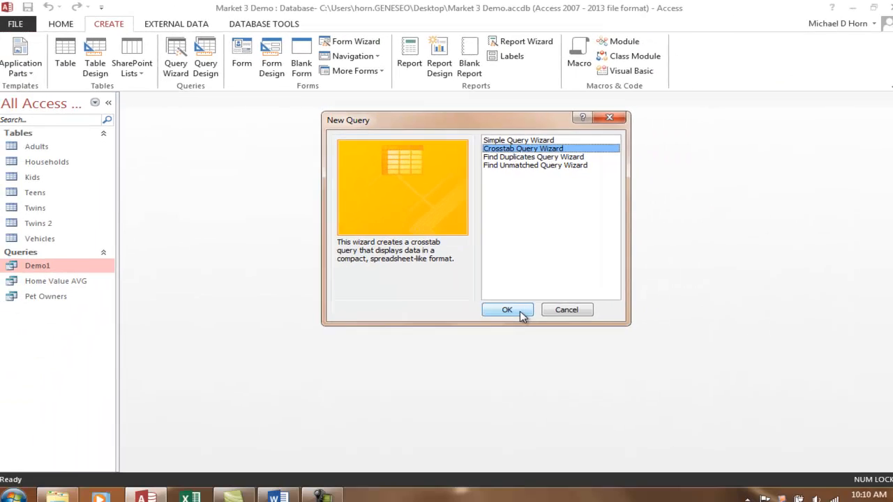
pyautogui.click(517, 311)
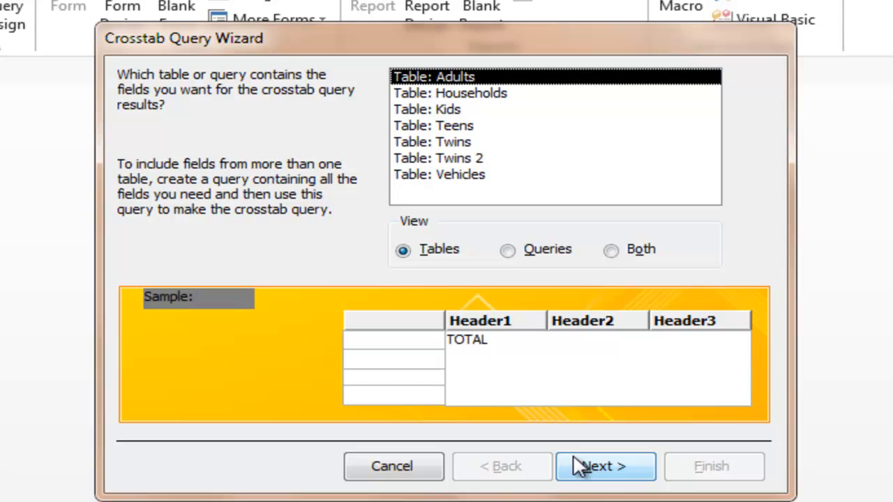
pyautogui.doubleClick(438, 79)
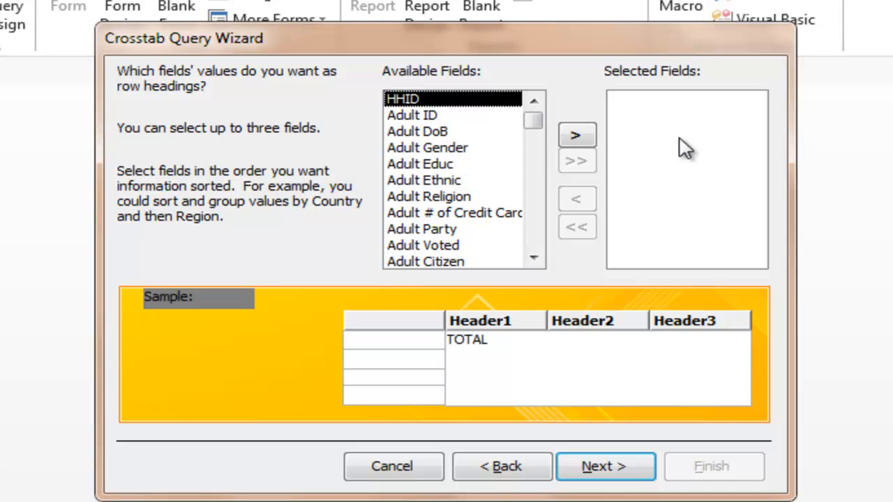
# Use Adult Party as the crosstab's row headings and Adult Gender as its column headings
pyautogui.click(418, 230)
pyautogui.click(575, 135)
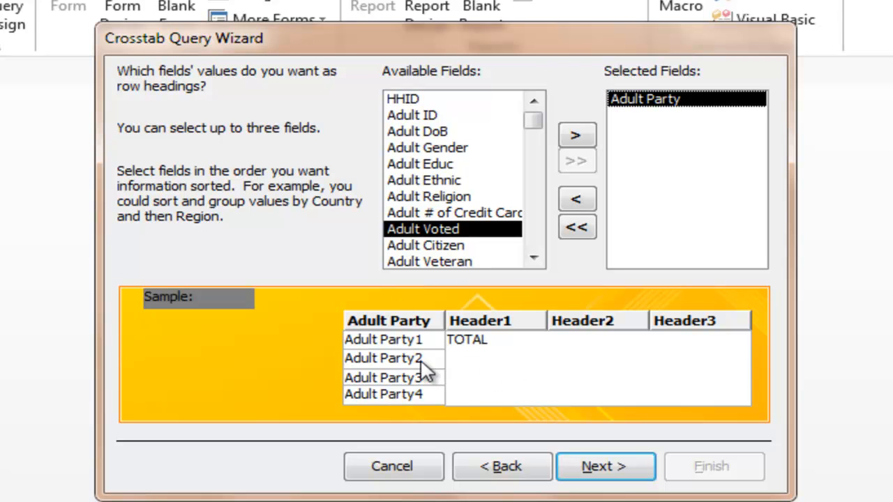
pyautogui.click(604, 467)
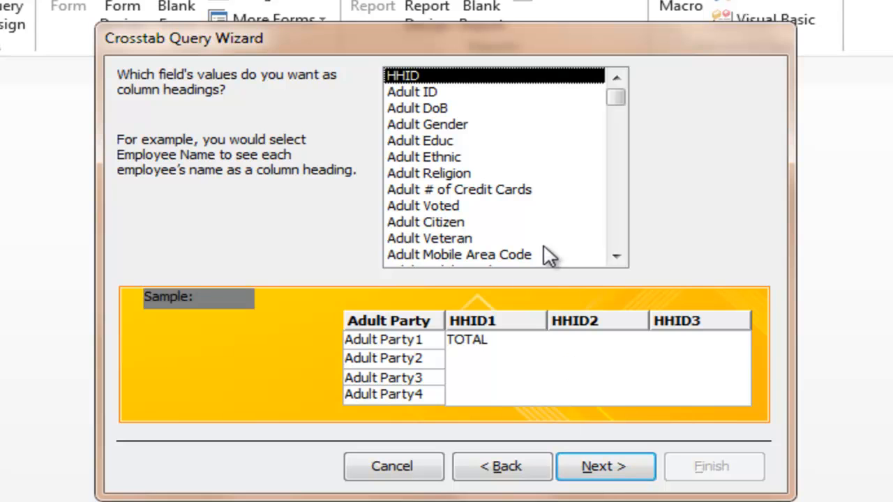
pyautogui.click(453, 130)
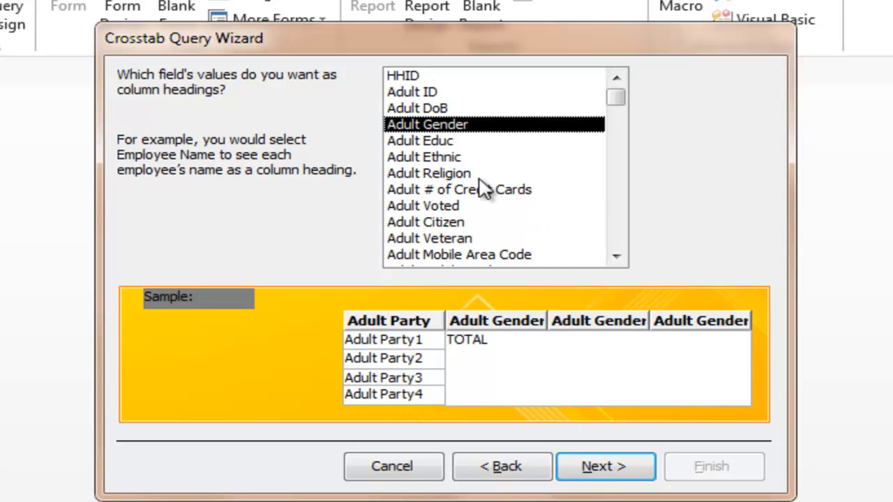
pyautogui.click(593, 468)
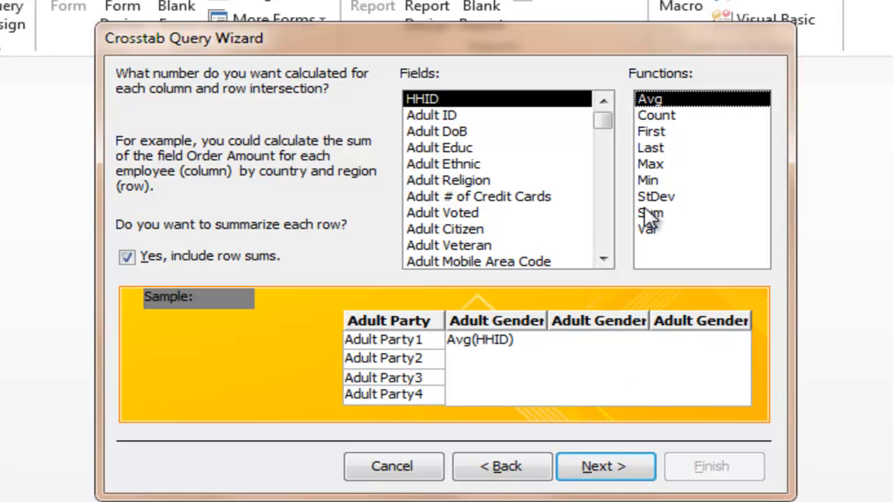
# Calculate the Count of HHID with row sums, create the crosstab under its suggested name, and close its results
pyautogui.click(666, 118)
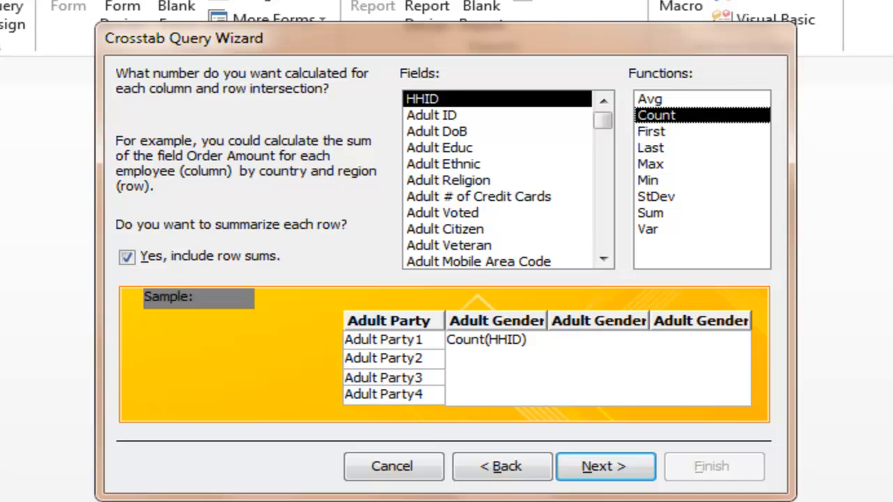
pyautogui.click(590, 472)
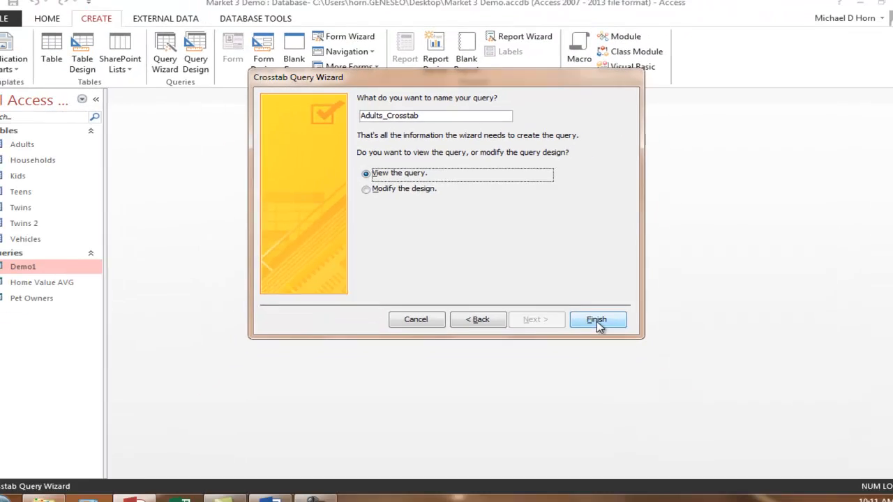
pyautogui.click(710, 468)
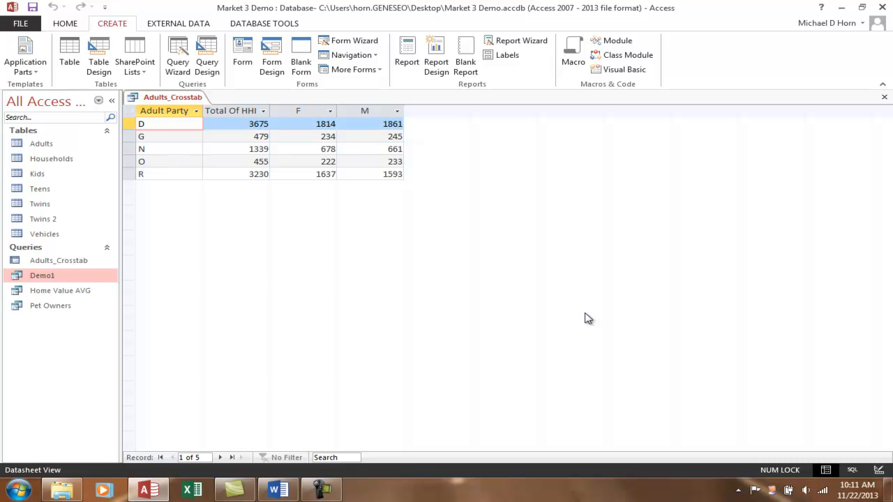
pyautogui.rightClick(185, 100)
pyautogui.click(208, 120)
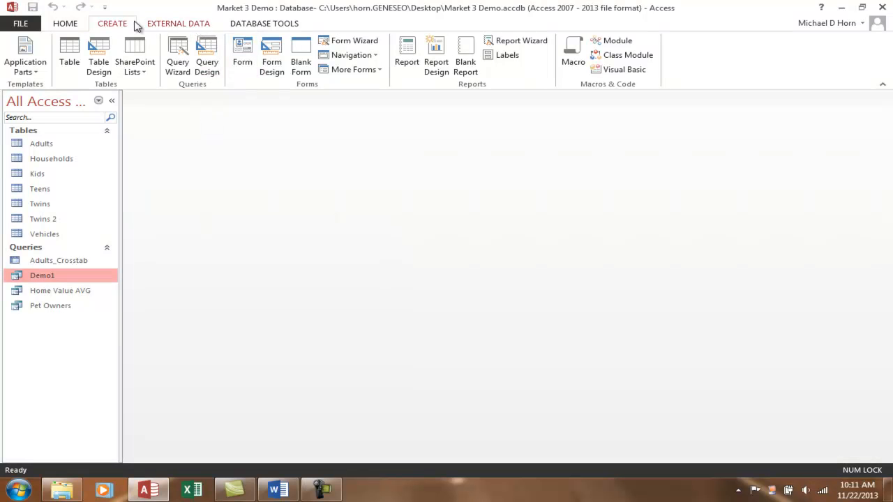
# Start a Find Duplicates query with the wizard, searching the Twins 2 table for duplicate values
pyautogui.click(177, 64)
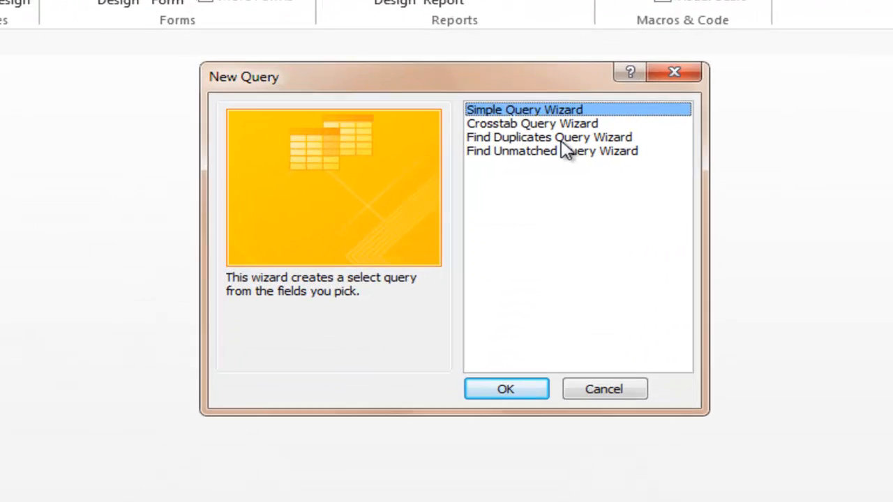
pyautogui.click(564, 139)
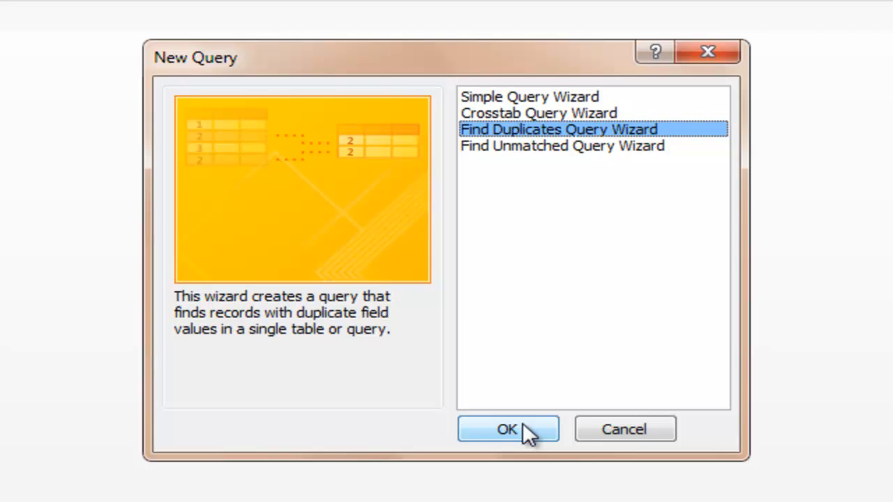
pyautogui.click(516, 430)
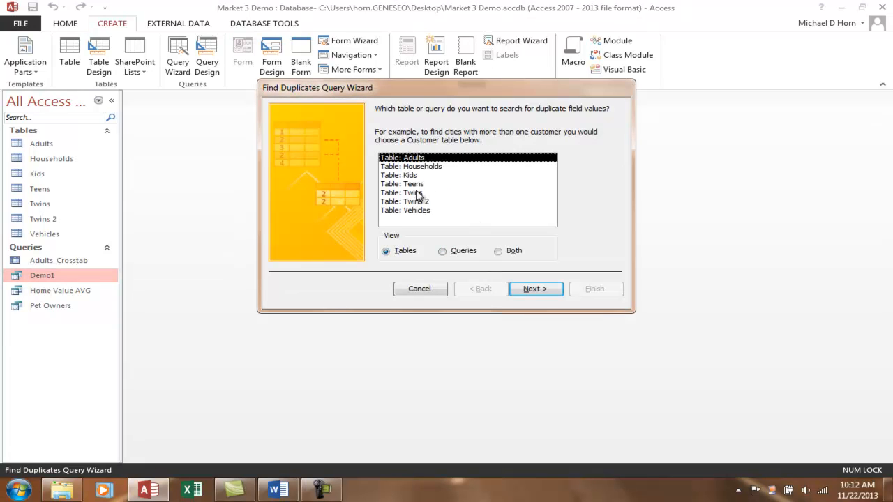
pyautogui.click(414, 202)
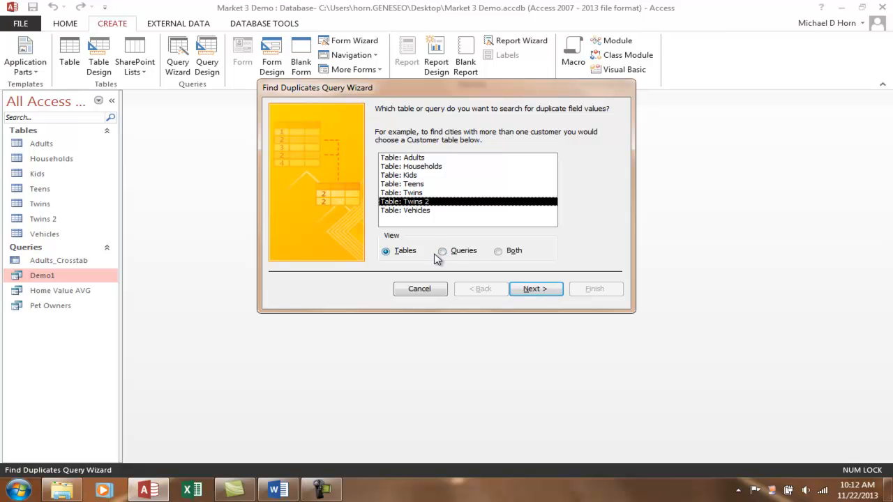
pyautogui.click(545, 294)
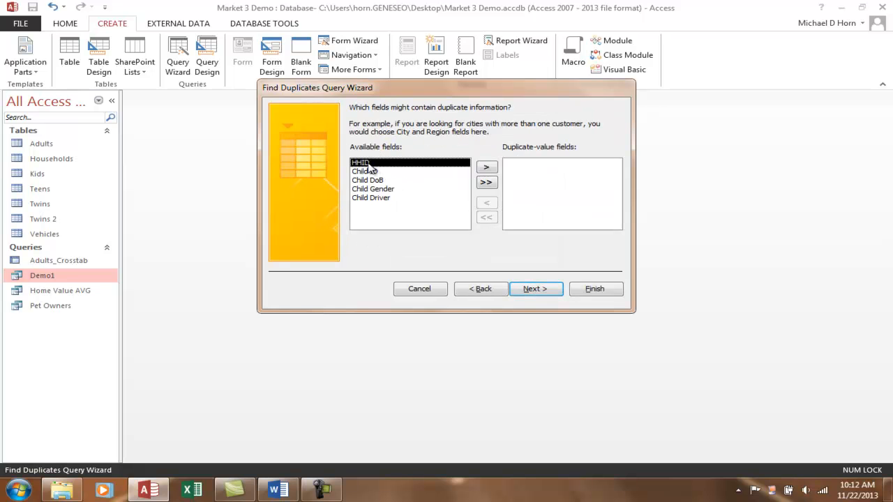
# Choose HHID and Child ID as the fields that might contain duplicate information
pyautogui.click(487, 167)
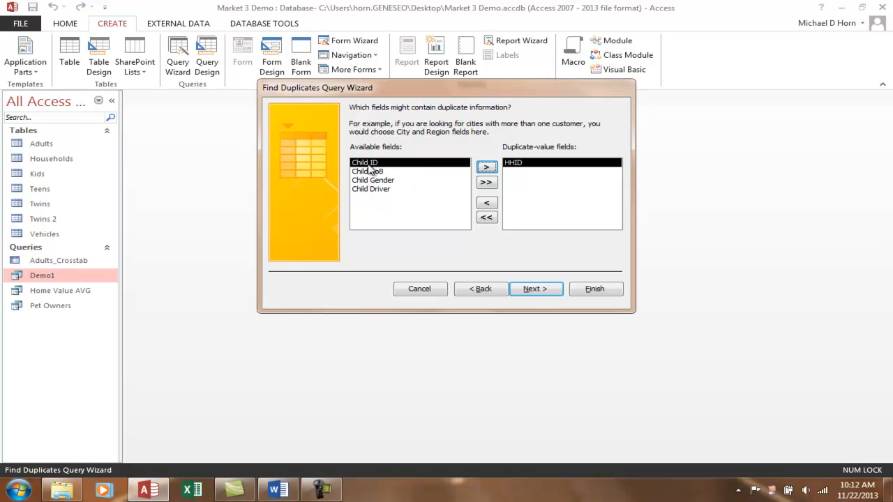
pyautogui.click(487, 168)
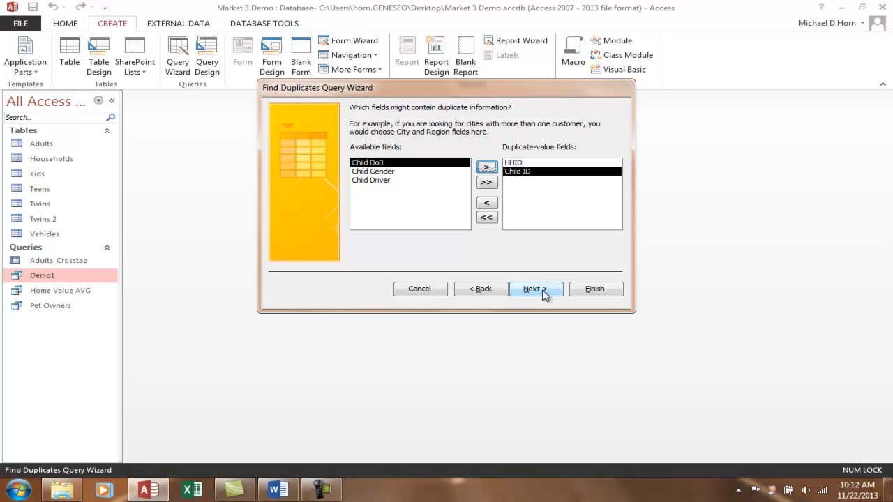
pyautogui.click(542, 294)
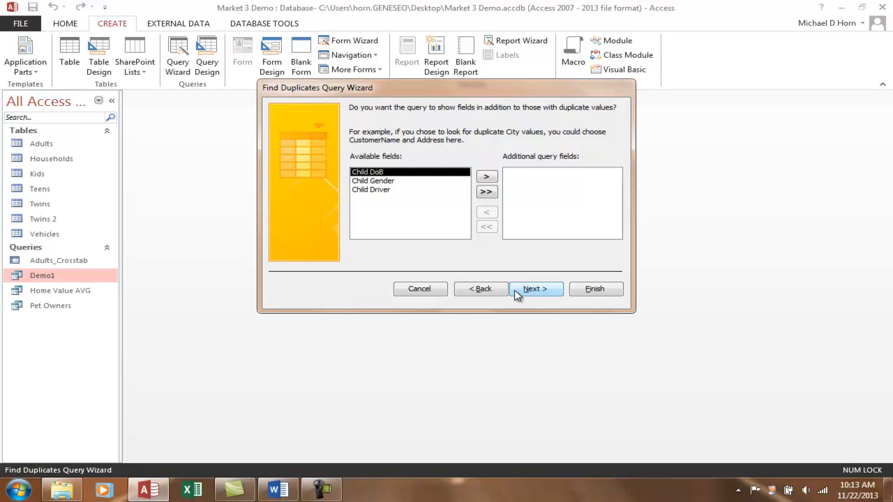
# Include Child DoB, Child Gender and Child Driver as additional fields, and finish the duplicates query under its suggested name, viewing the results
pyautogui.click(486, 191)
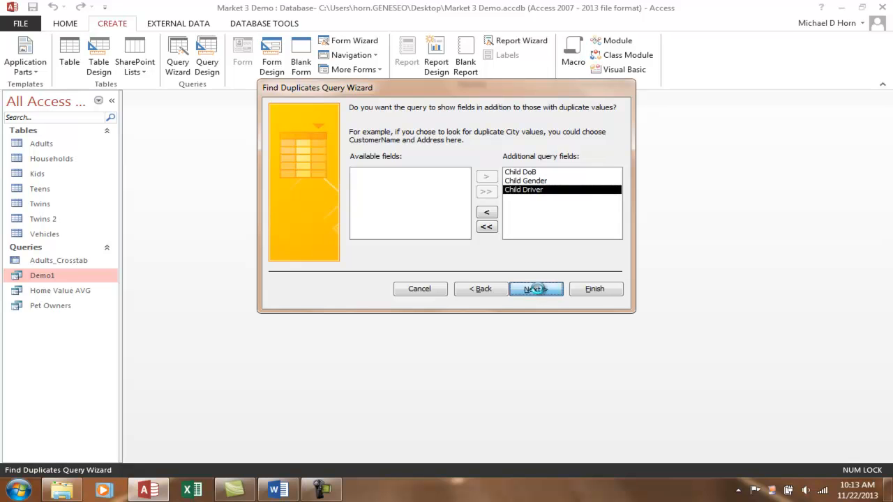
pyautogui.click(538, 289)
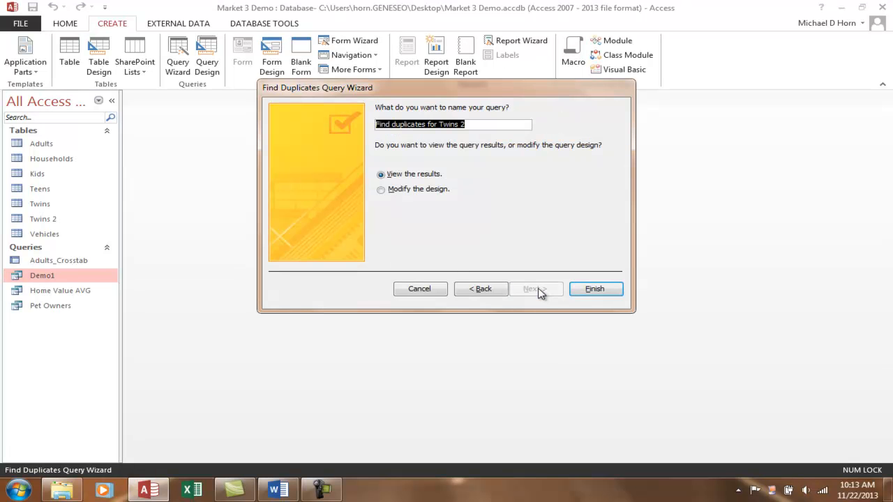
pyautogui.click(599, 292)
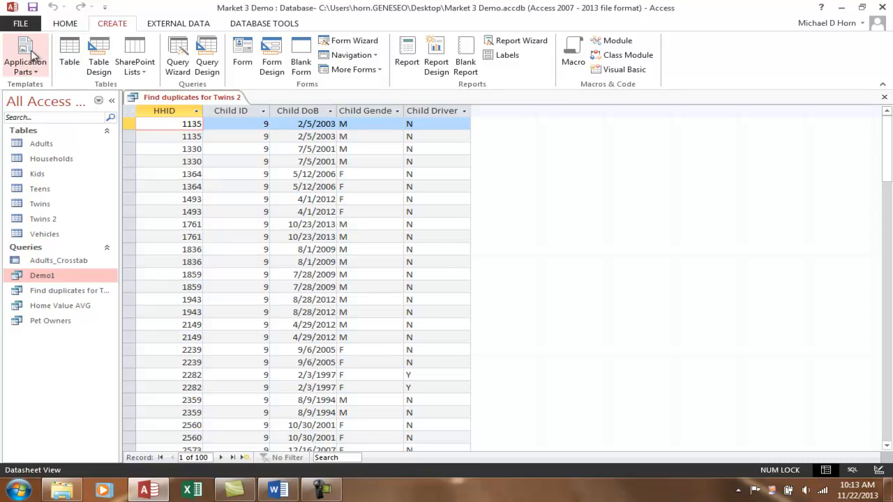
# Examine the design of the Twins 2 duplicates query, including its HHID criteria, and close the query
pyautogui.rightClick(161, 99)
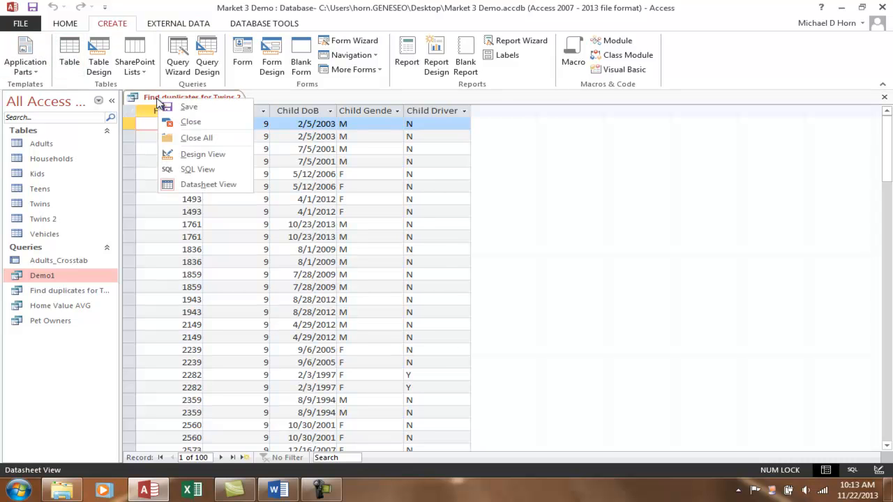
pyautogui.click(190, 157)
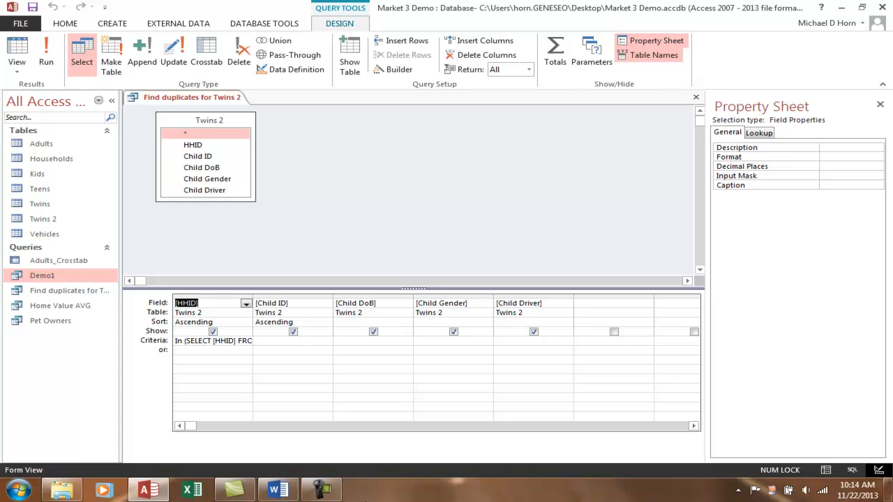
pyautogui.rightClick(198, 100)
pyautogui.click(222, 126)
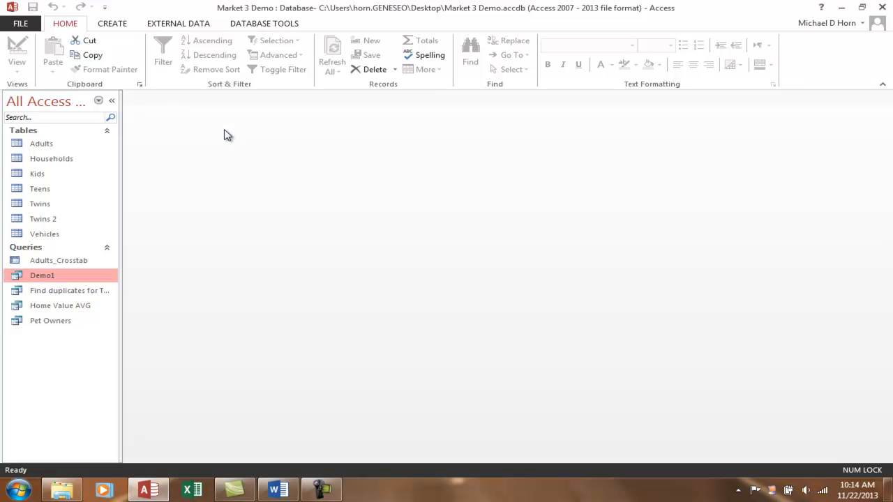
# Start a Find Unmatched query with the wizard, listing Households records that have no related records in Kids
pyautogui.click(112, 23)
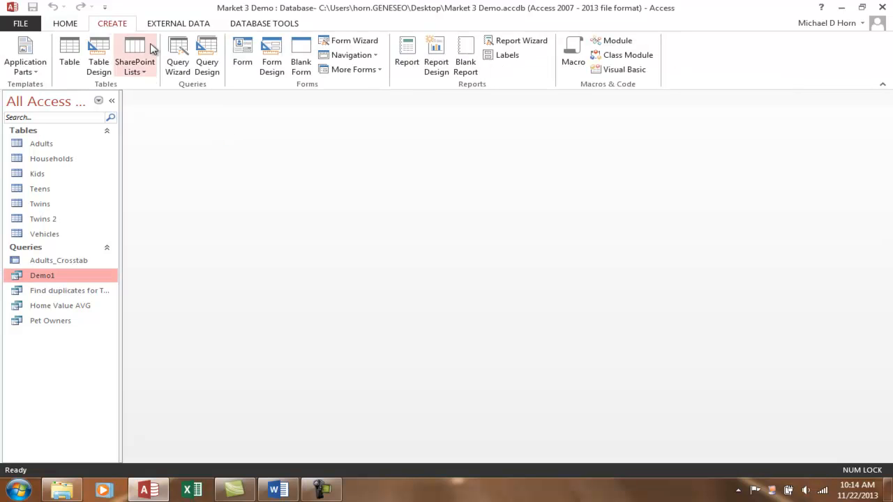
pyautogui.click(180, 60)
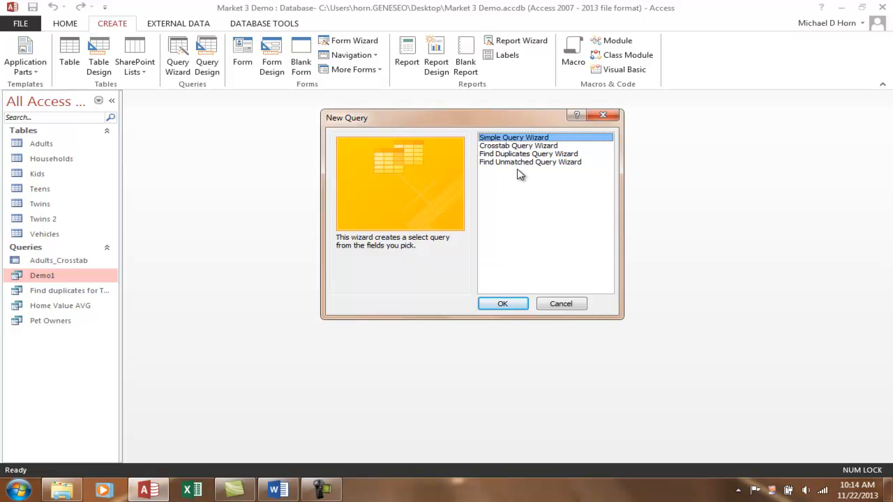
pyautogui.click(518, 162)
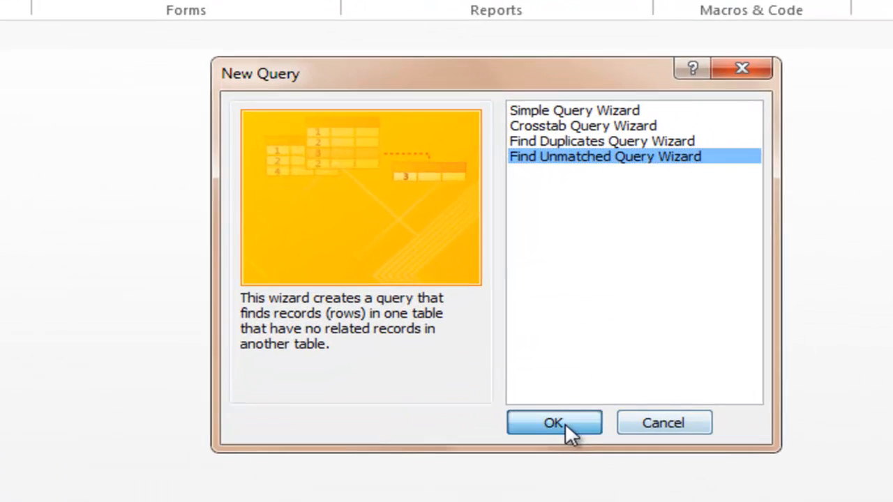
pyautogui.click(525, 344)
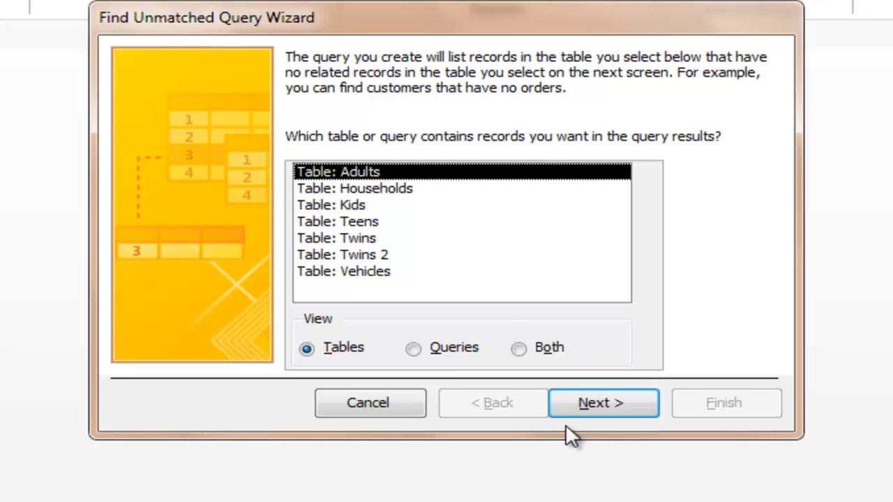
pyautogui.click(380, 189)
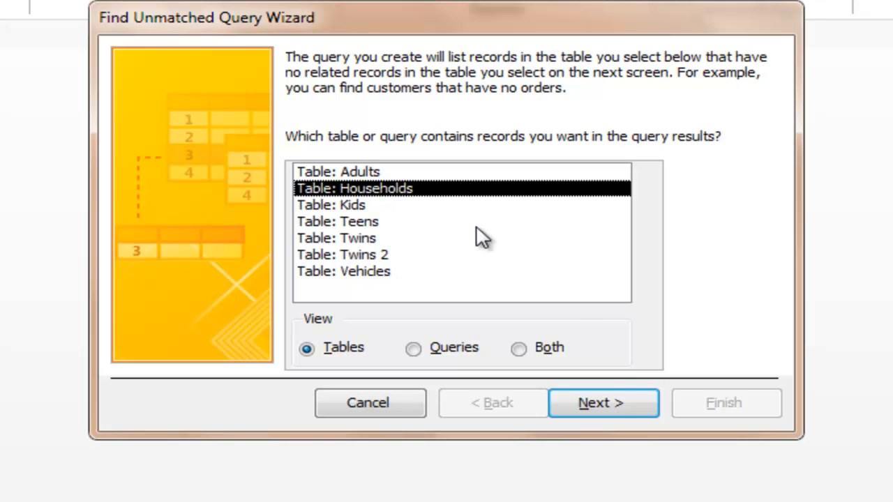
pyautogui.click(614, 412)
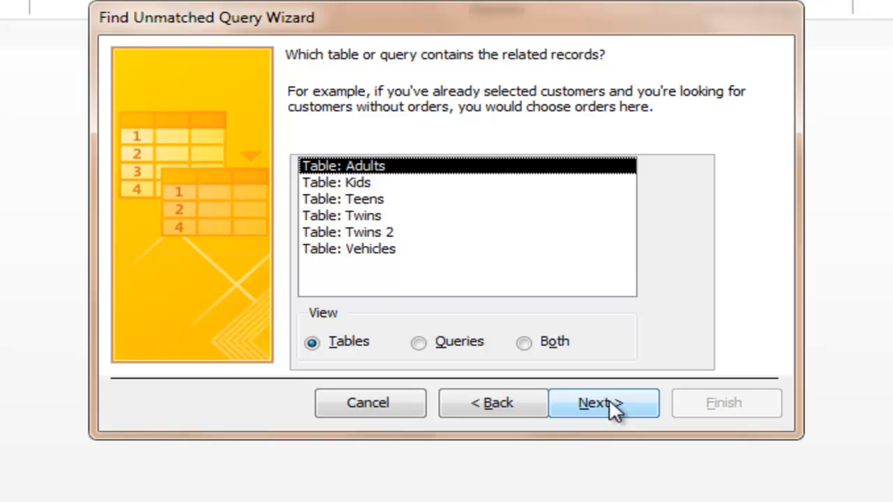
pyautogui.click(335, 184)
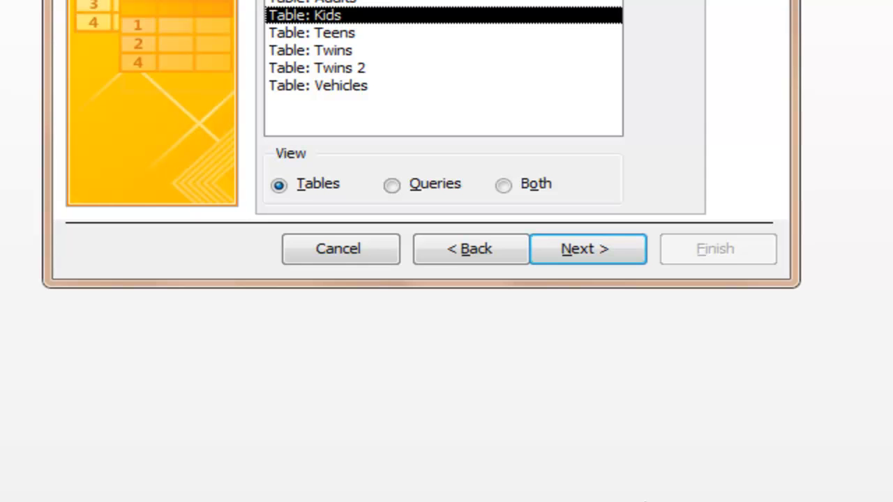
pyautogui.click(606, 249)
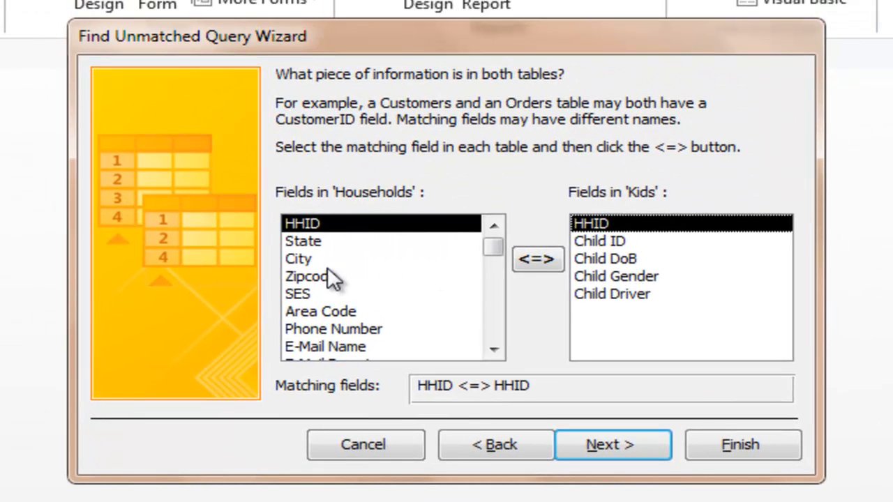
# Match the Households and Kids tables on their HHID fields and continue to the choice of result fields
pyautogui.click(328, 276)
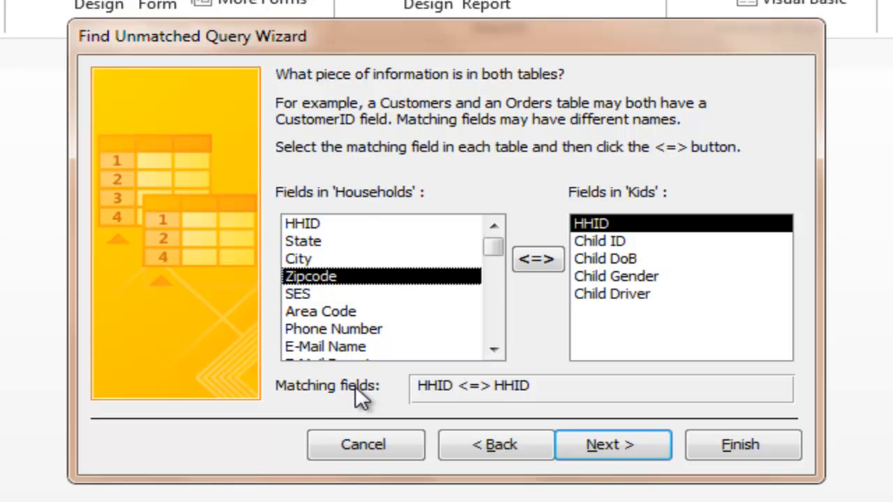
pyautogui.click(353, 222)
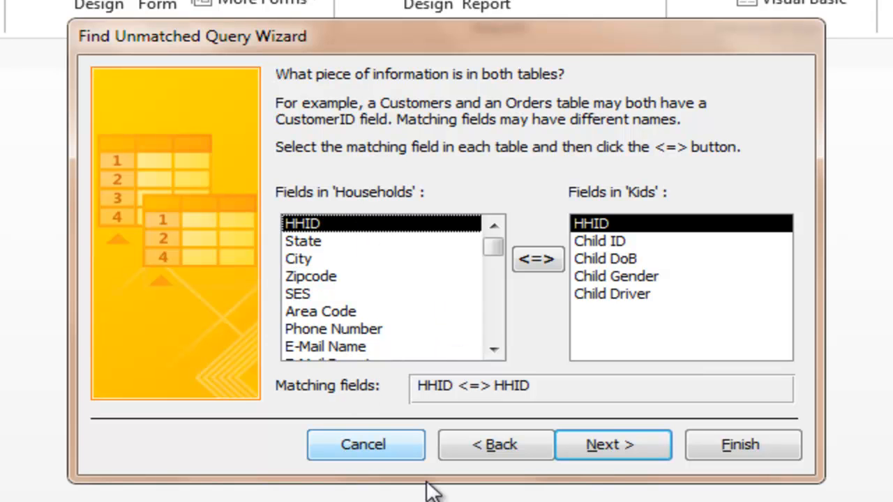
pyautogui.click(537, 264)
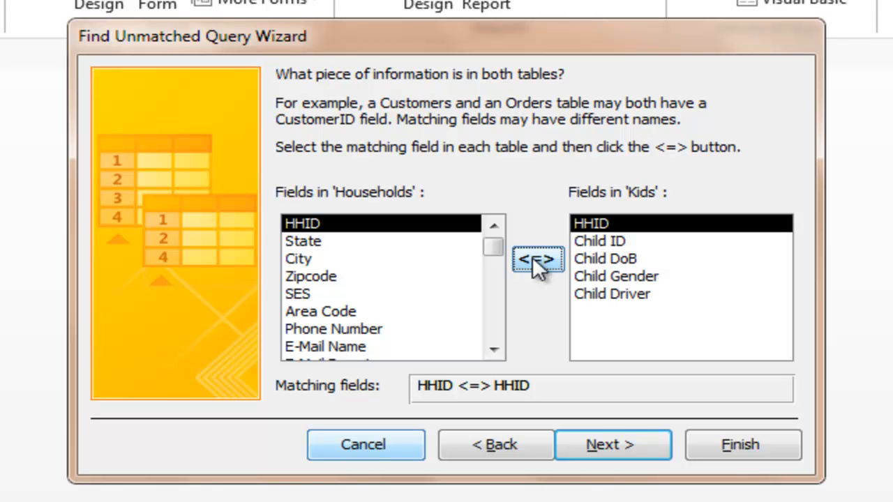
pyautogui.click(628, 447)
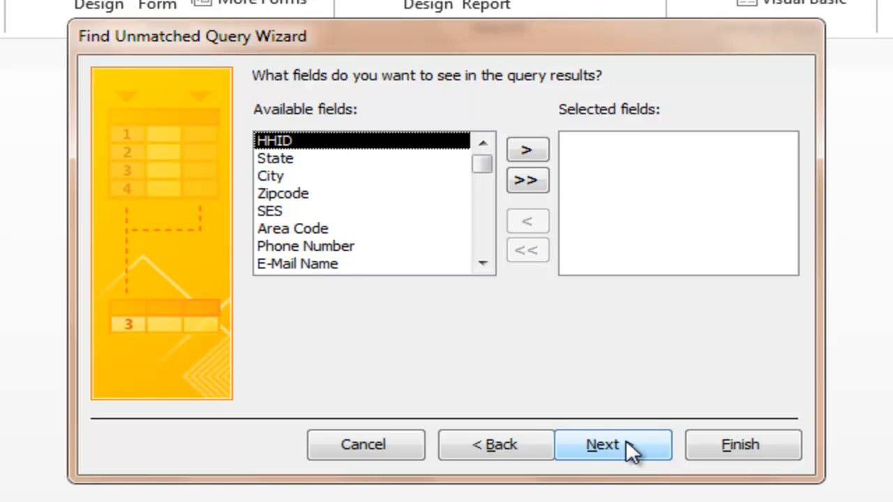
# Include only HHID in the query results and finish the unmatched query under its suggested name
pyautogui.click(514, 151)
pyautogui.click(514, 150)
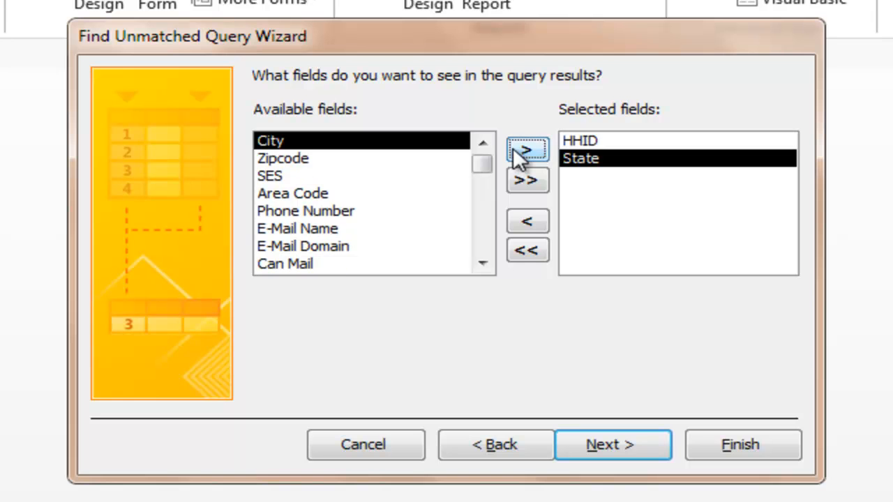
pyautogui.click(542, 227)
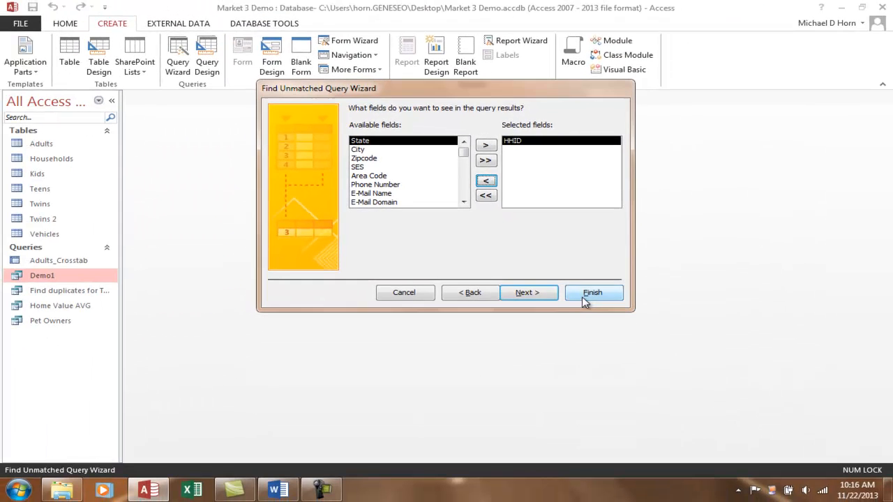
pyautogui.click(733, 450)
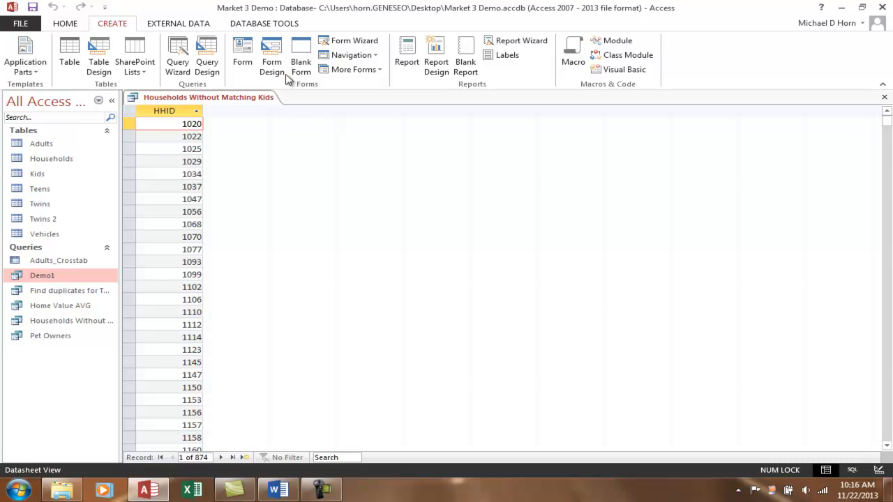
# Examine the Households Without Matching Kids query in Design View, including its join and Kids HHID criteria, and in SQL View
pyautogui.rightClick(191, 101)
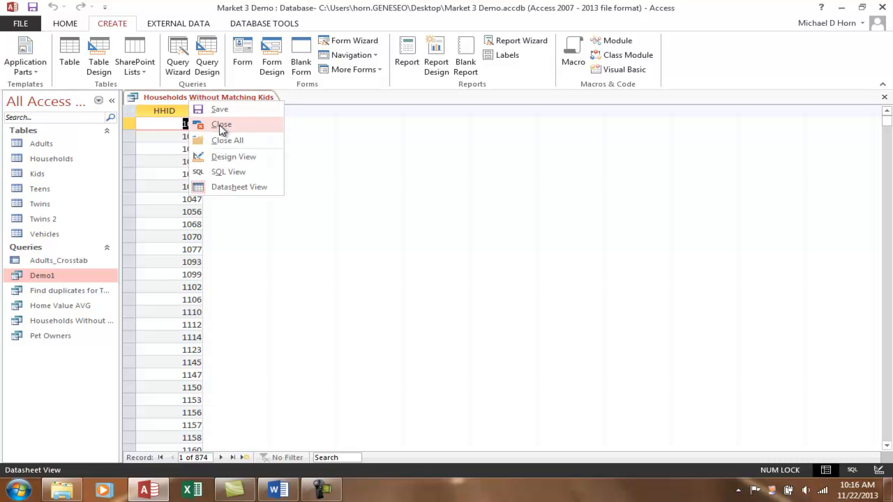
pyautogui.click(219, 157)
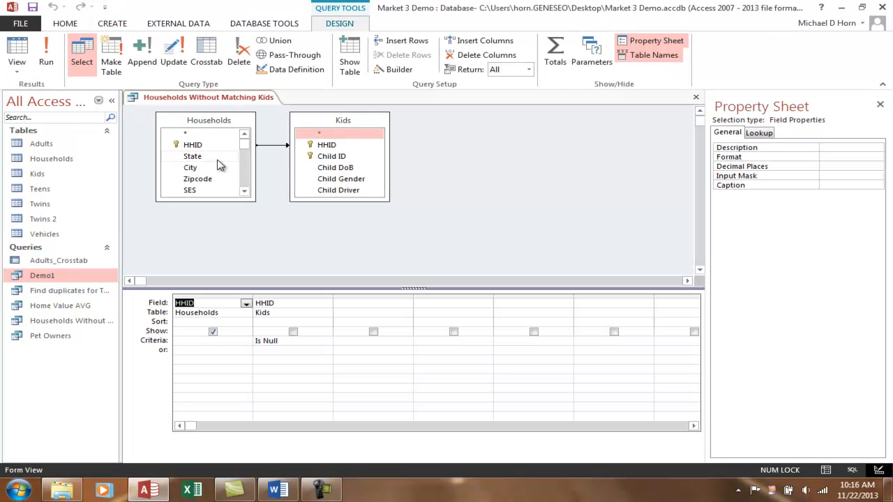
pyautogui.click(21, 72)
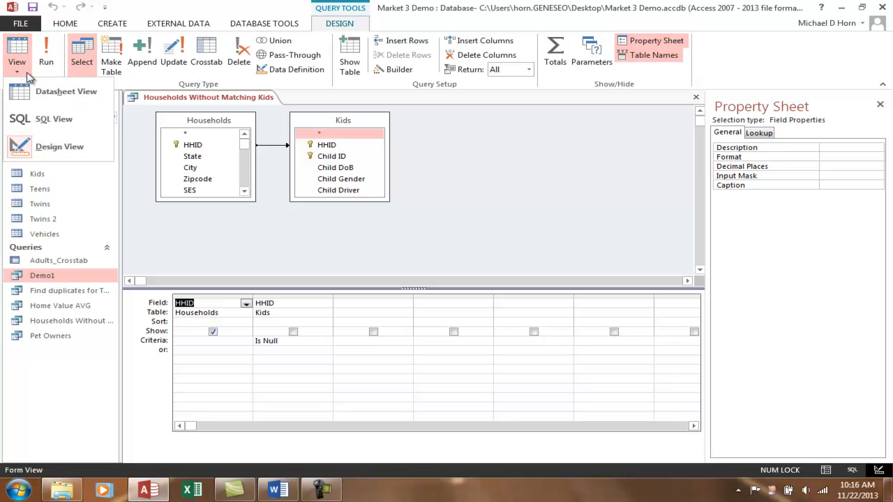
pyautogui.click(49, 118)
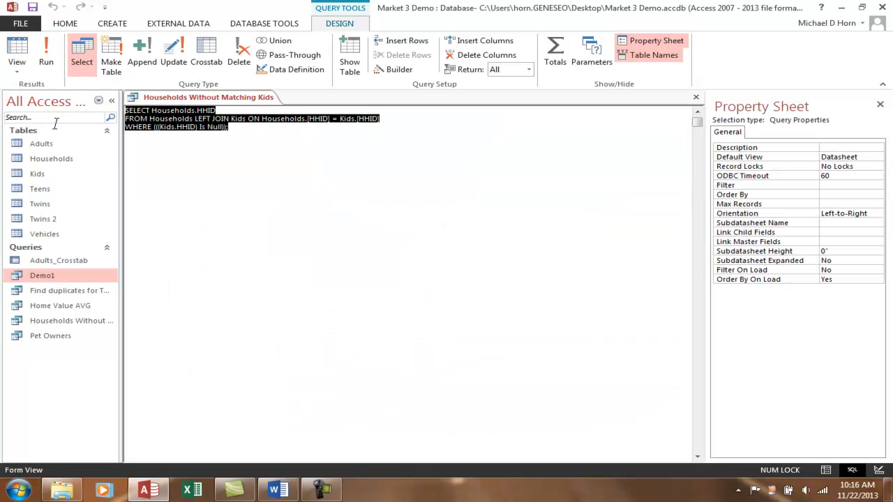
pyautogui.click(281, 132)
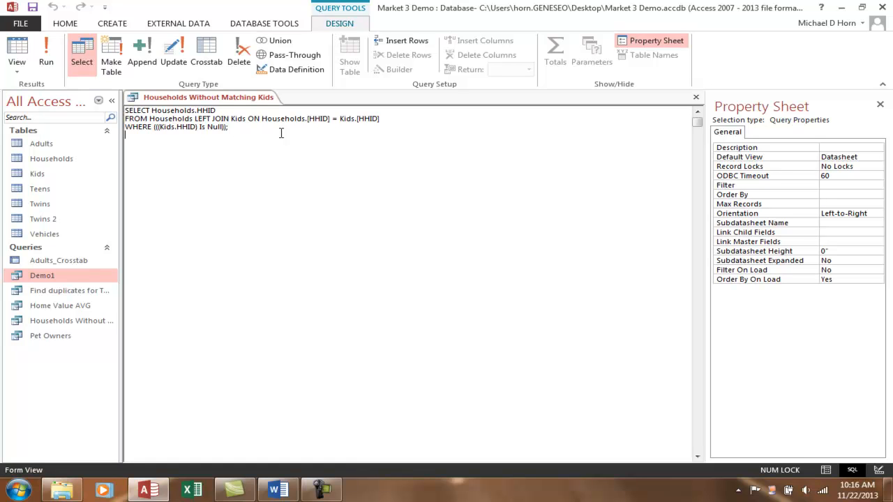
# Close Access, maximize Access Student 3.docx in Word and review the Practice 3 questions
pyautogui.click(884, 8)
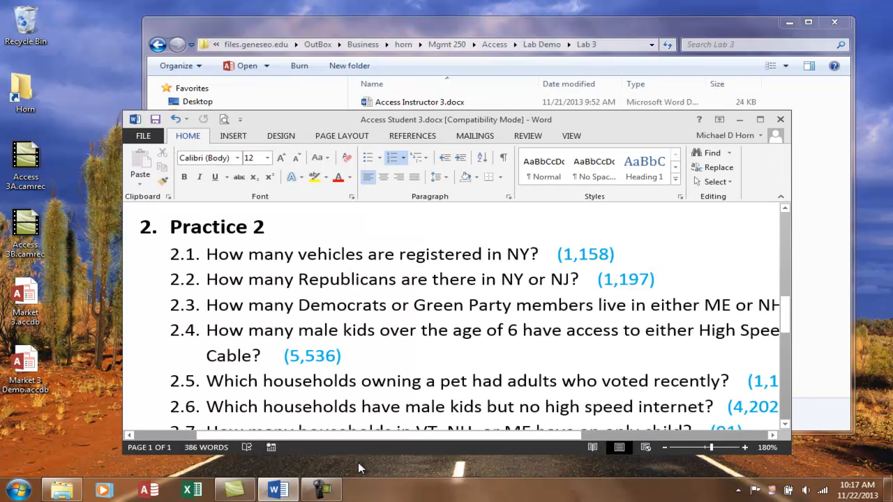
pyautogui.click(761, 119)
pyautogui.scroll(-4, 680, 277)
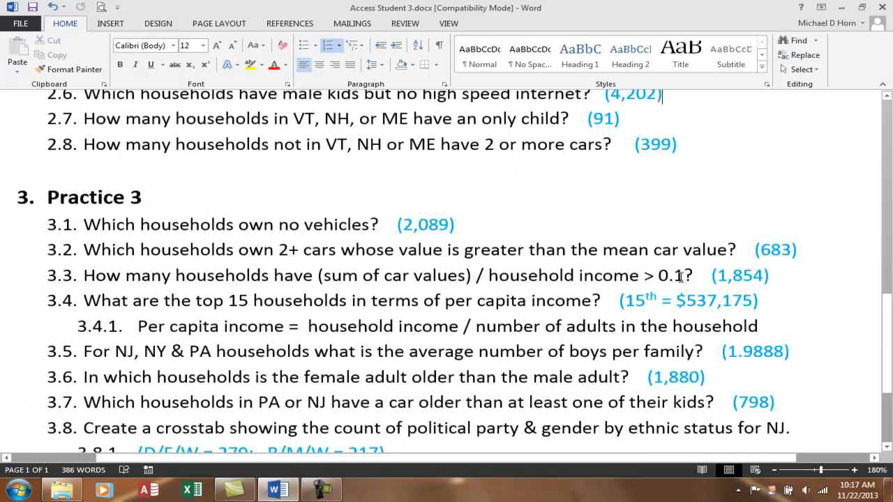